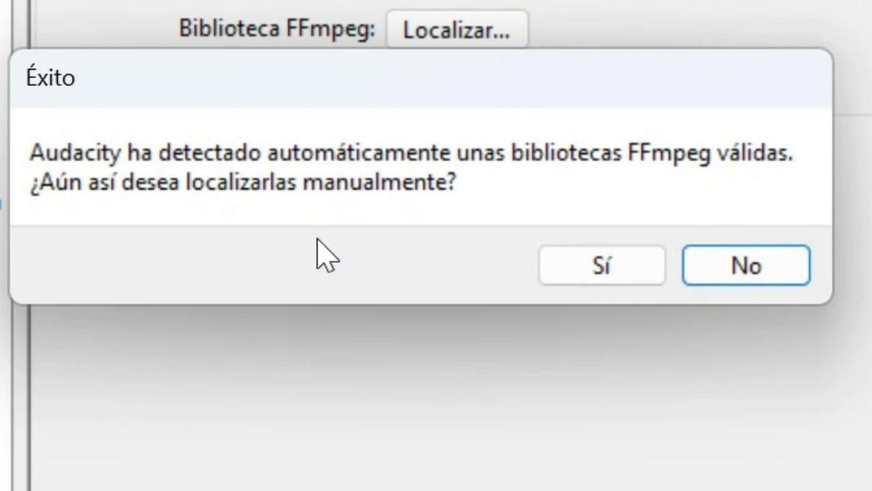
Dismiss the manual FFmpeg location dialog and open the online FFmpeg installation guide through the library's download option.
click(603, 276)
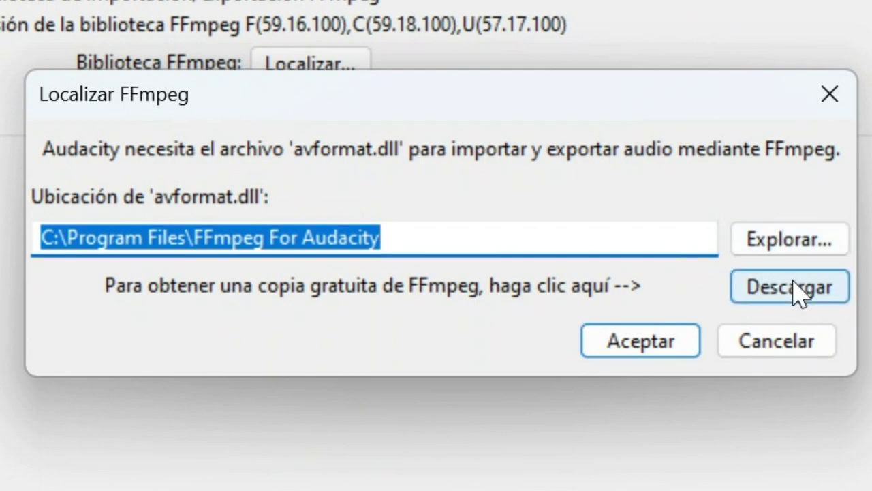
click(830, 93)
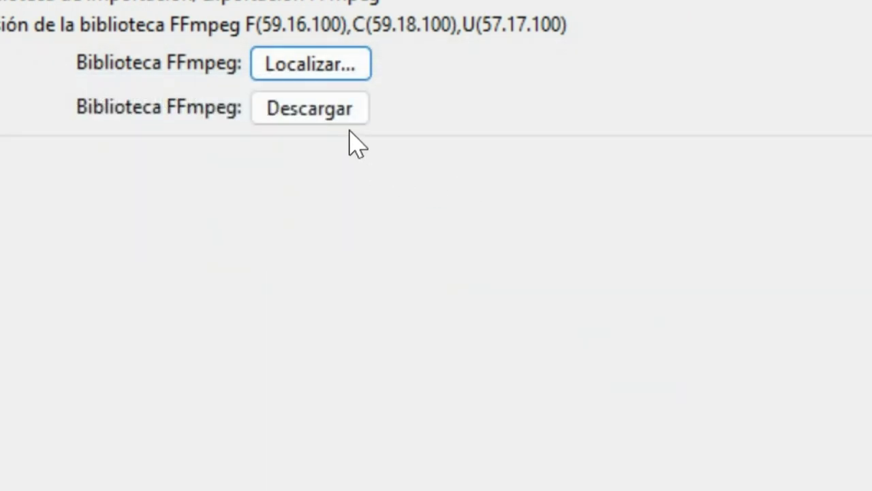
click(315, 130)
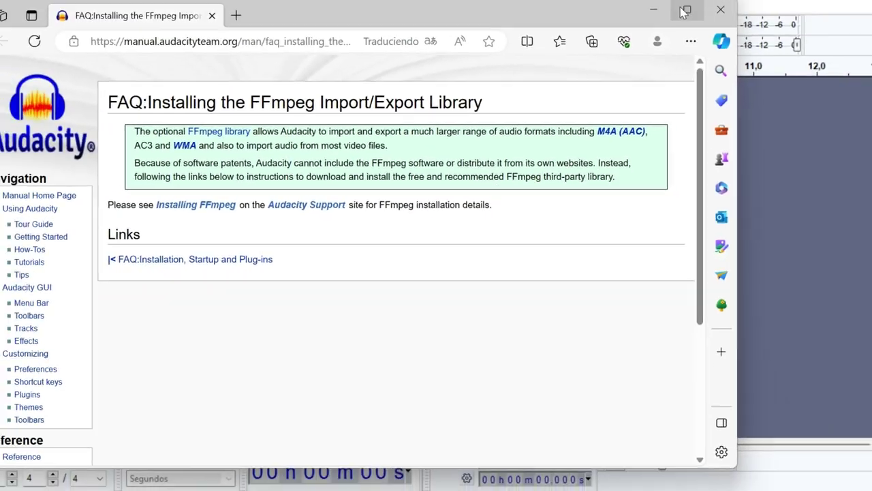
click(685, 13)
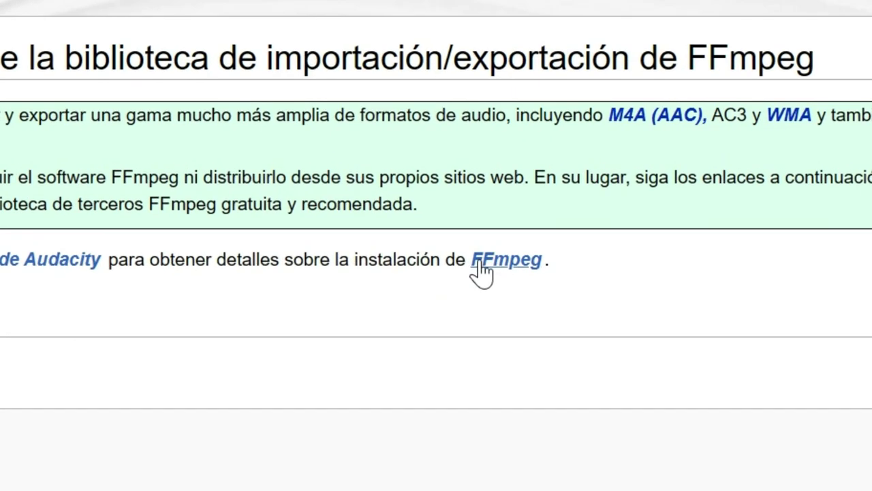
click(608, 187)
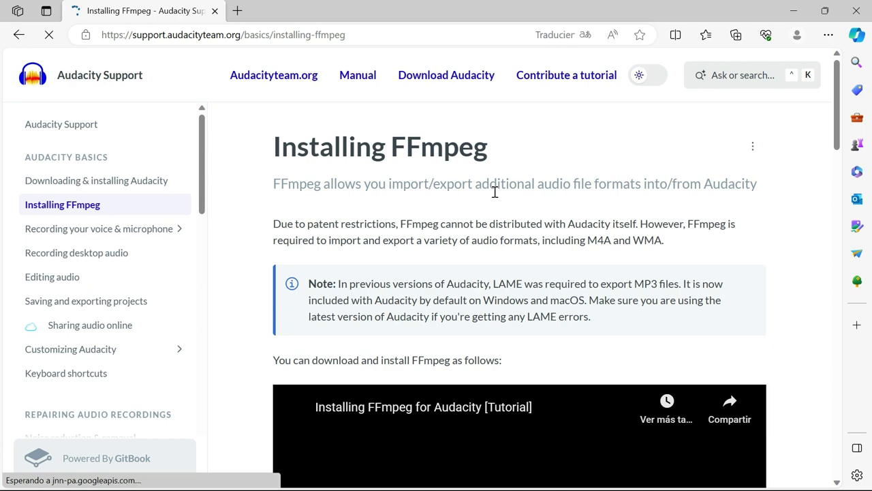
Follow the guide's Windows link to lame.buanzo.org/ffmpeg.php and download the 64-bit FFmpeg 5.0.0 installer.
scroll(495, 191, down, 6)
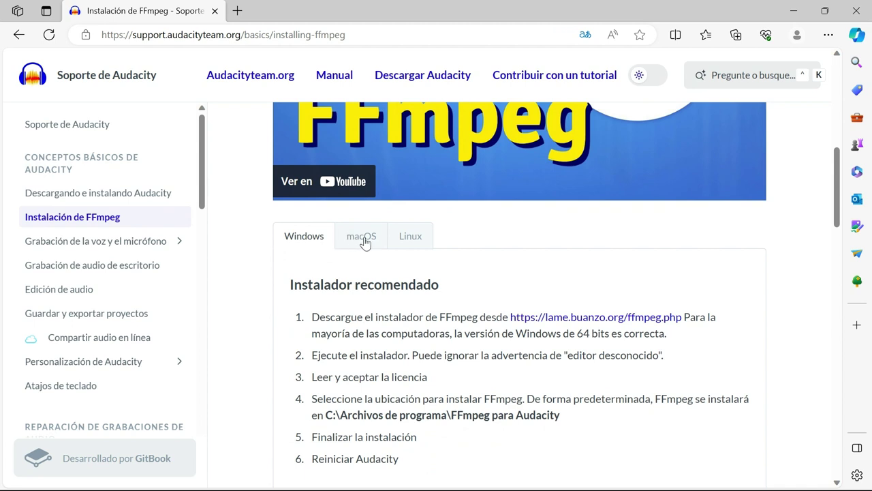
click(611, 318)
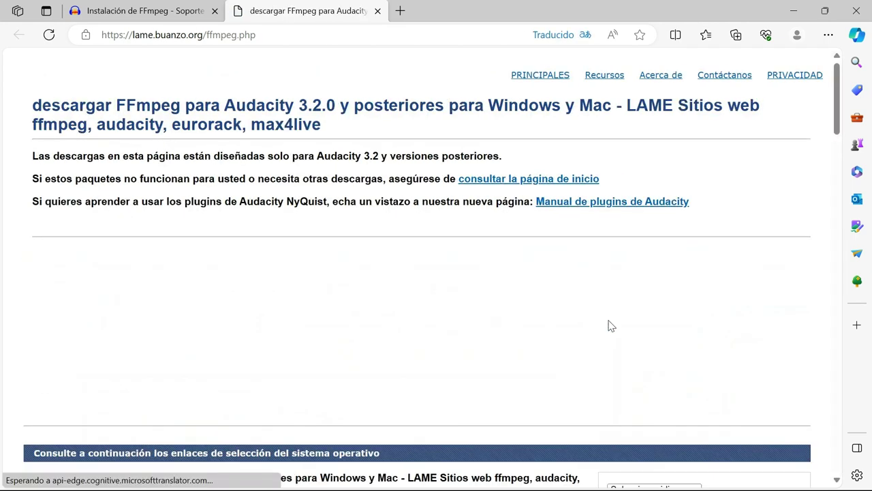
scroll(388, 321, down, 10)
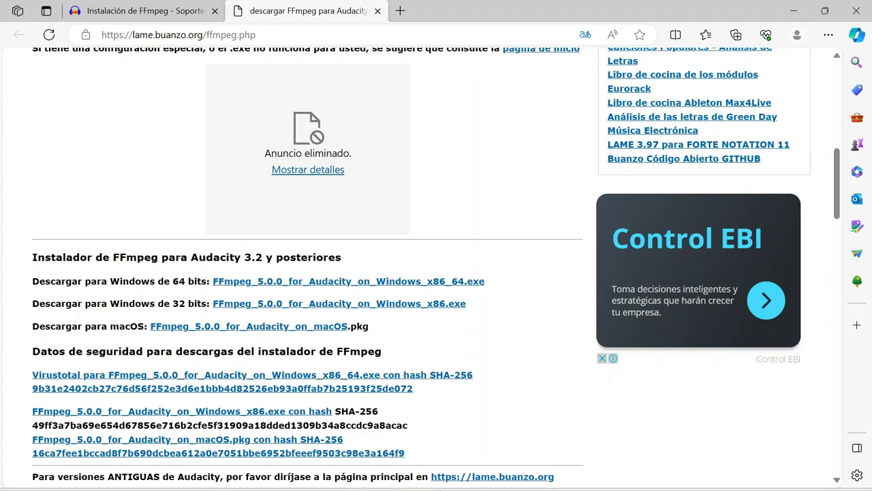
Switch to File Explorer and run the FFmpeg_5.0.0_for_Audacity_on_Windows_x86_64 installer from the Descargas folder.
click(458, 483)
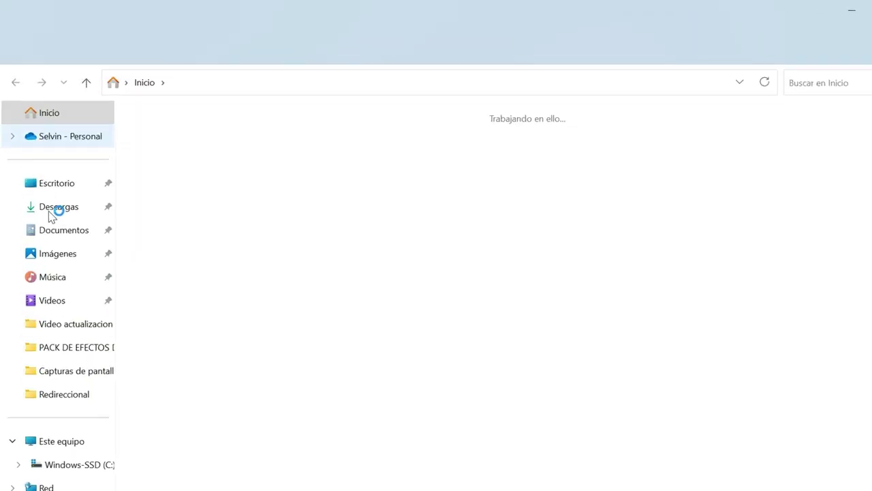
click(54, 205)
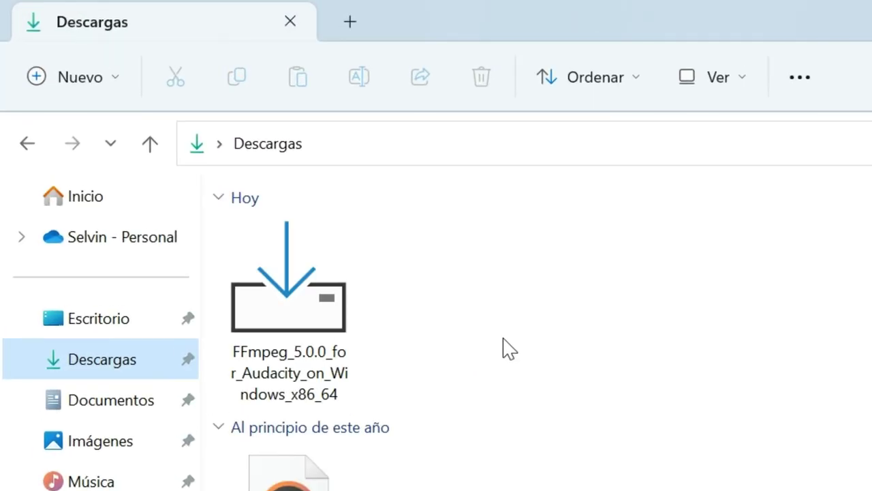
click(298, 326)
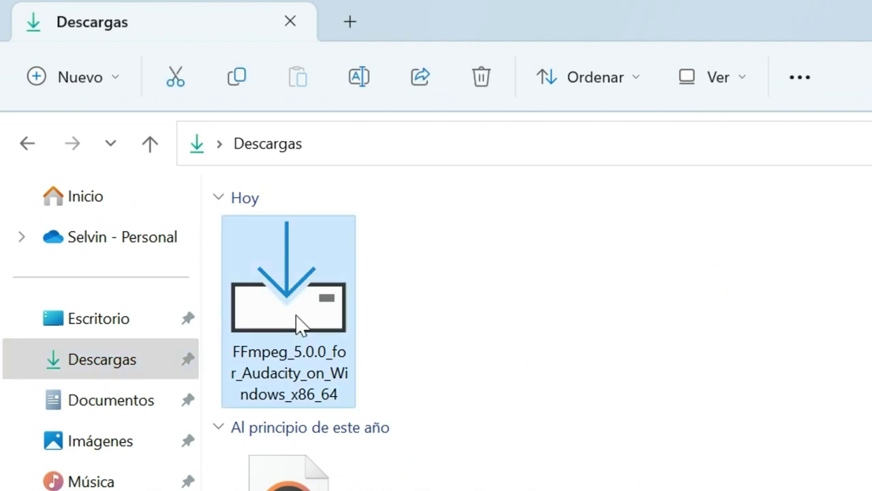
double_click(297, 325)
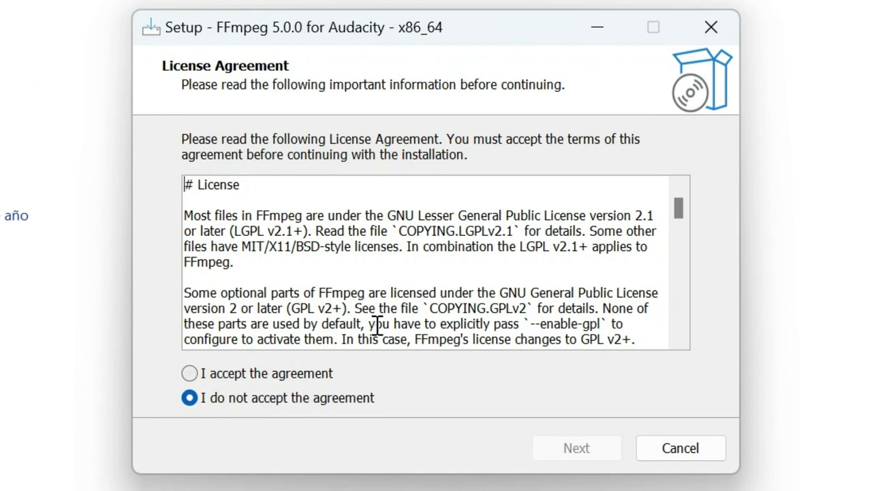
Accept the license agreement and complete the FFmpeg setup, letting it automatically close the applications in use.
scroll(379, 293, down, 4)
scroll(380, 293, down, 20)
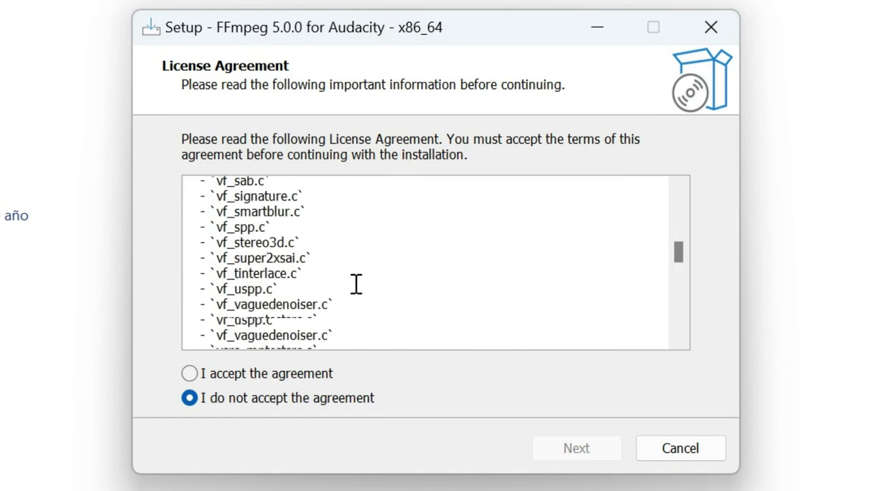
scroll(344, 285, down, 3)
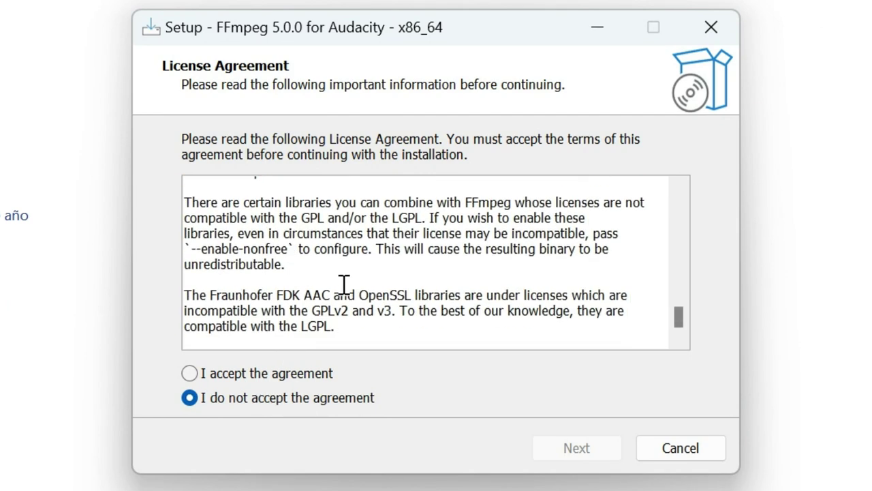
click(190, 374)
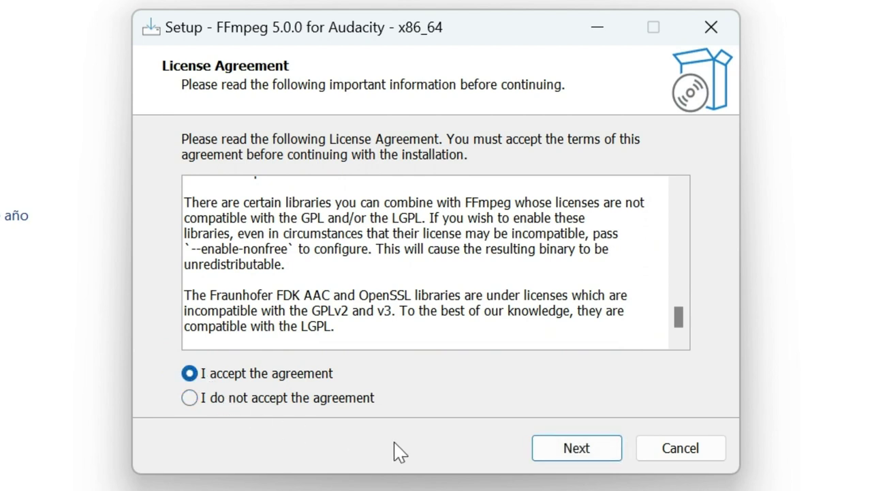
click(577, 448)
click(584, 451)
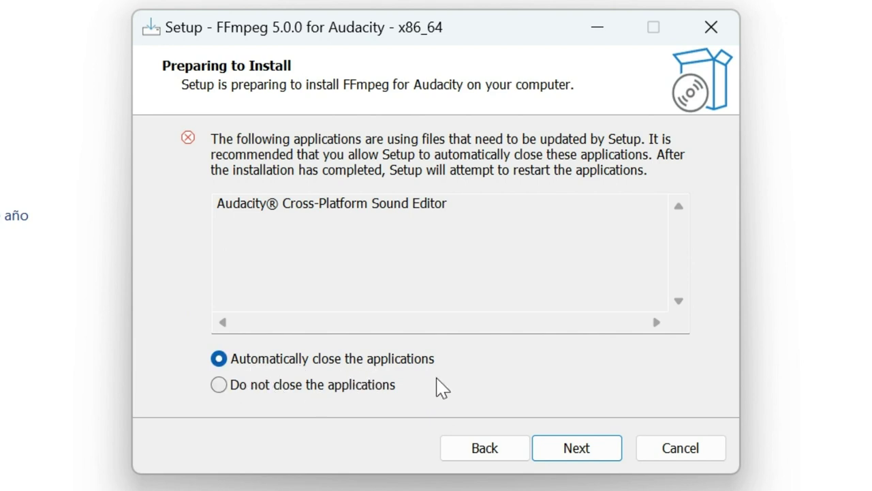
click(595, 449)
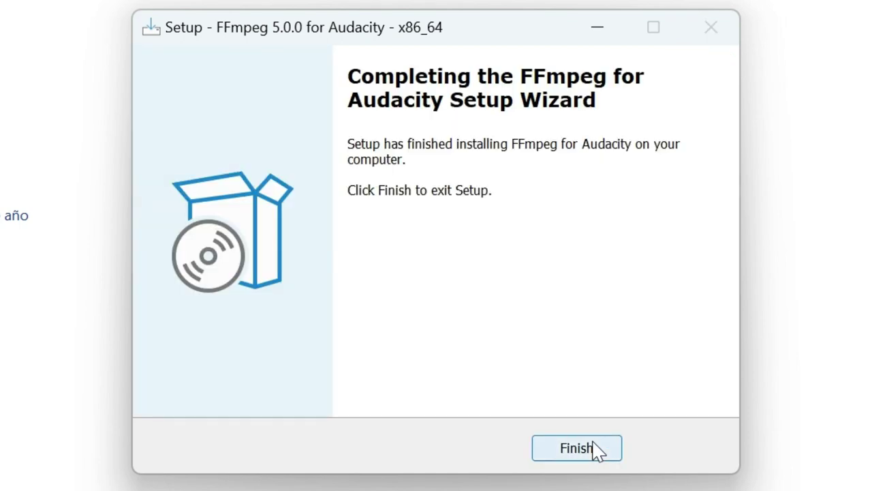
click(593, 450)
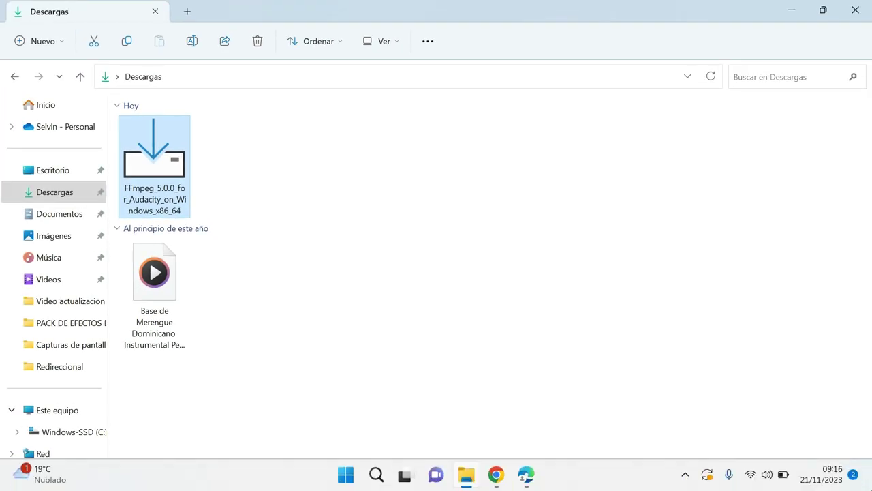
Switch to Audacity by launching it from the desktop, skip the project recovery and dismiss the welcome window.
key(super+d)
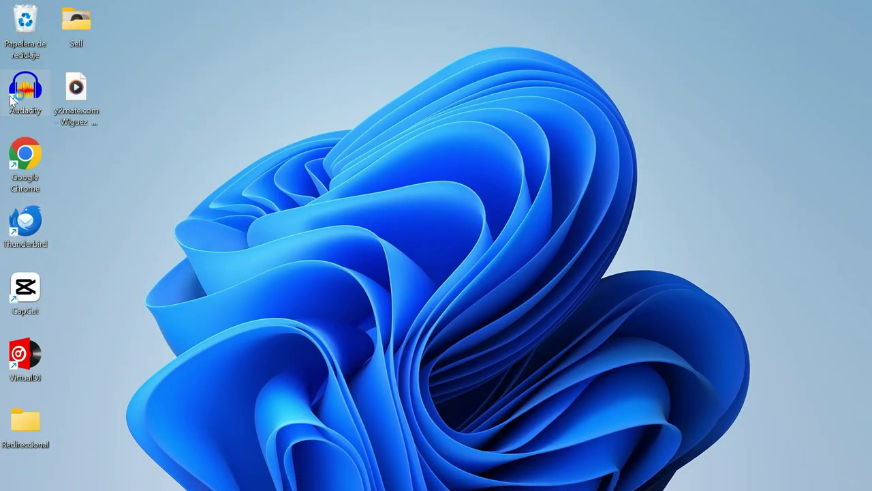
double_click(11, 99)
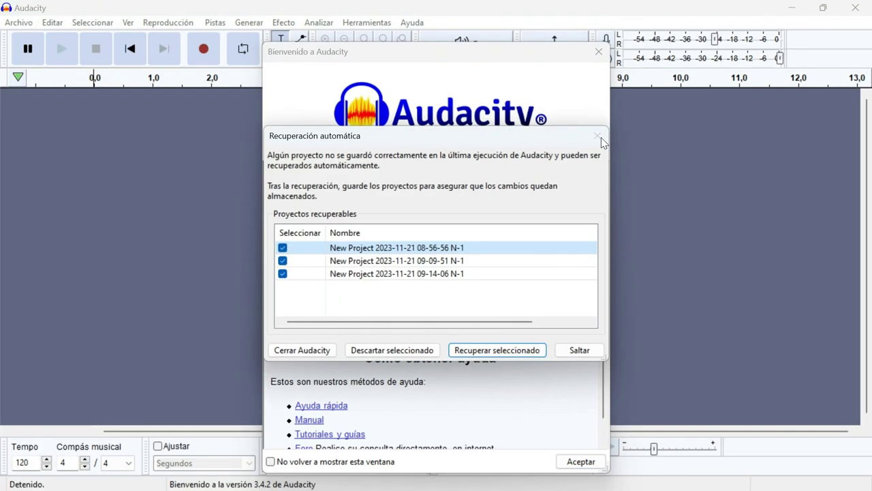
click(580, 349)
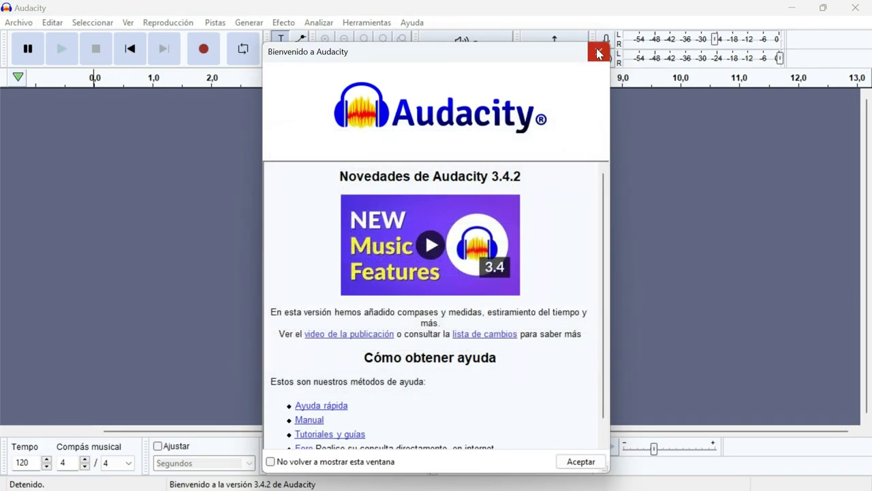
click(599, 52)
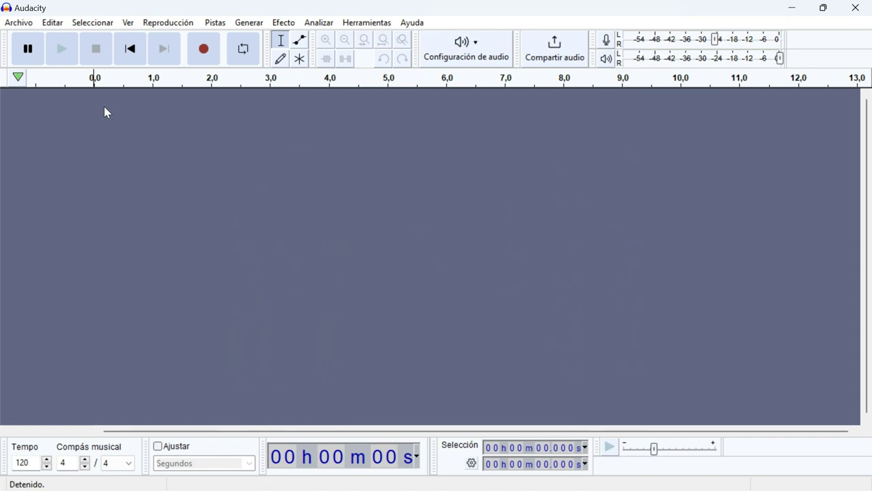
Import the audio file "Base de Merengue Dominicano Instrumental Percusión Sonido HD" into the project.
click(20, 24)
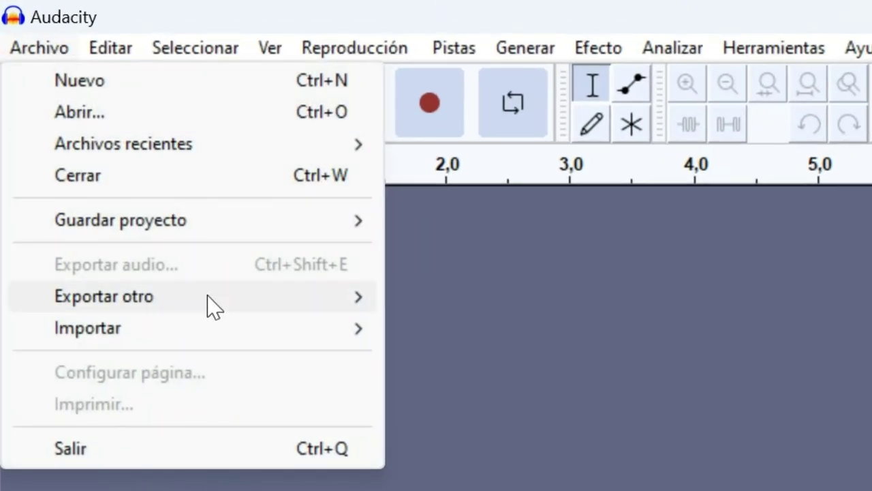
mouse_move(224, 323)
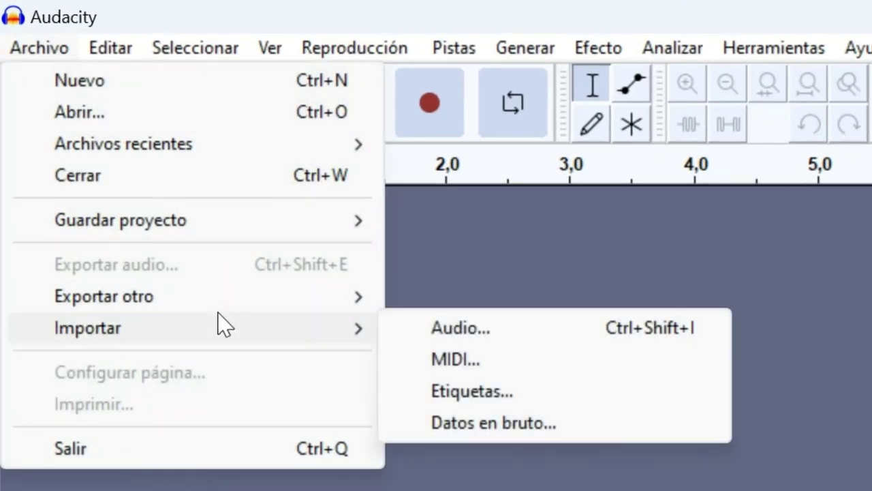
click(433, 336)
double_click(391, 304)
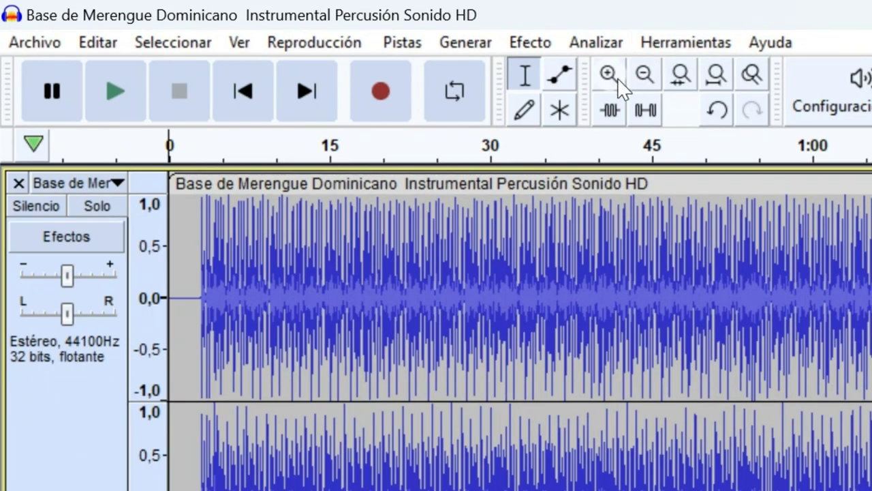
Delete the silent first 3 seconds at the beginning of the merengue track.
click(402, 99)
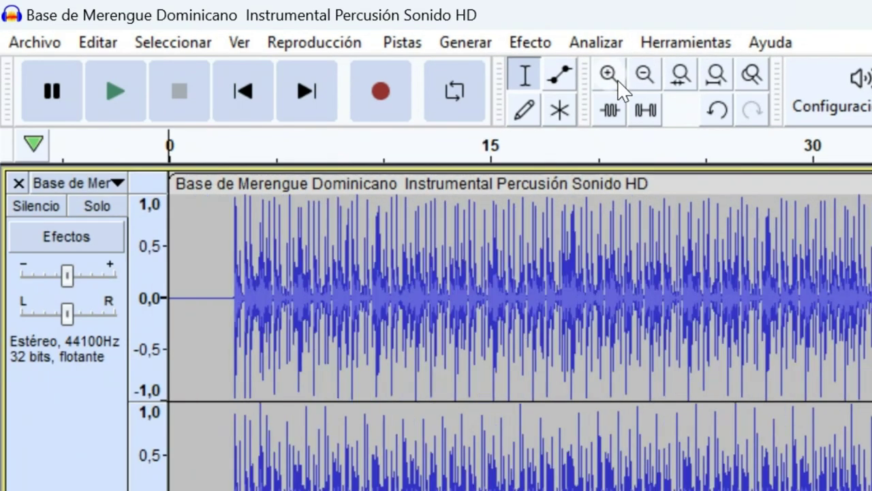
click(619, 83)
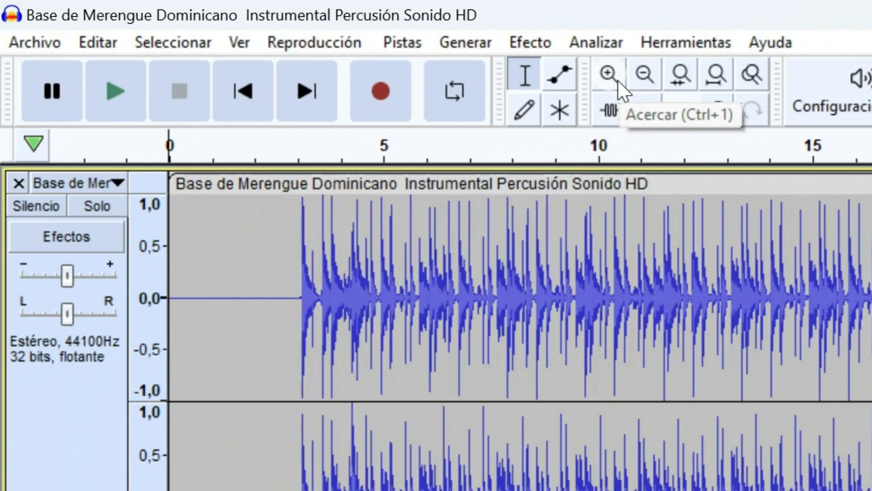
click(618, 82)
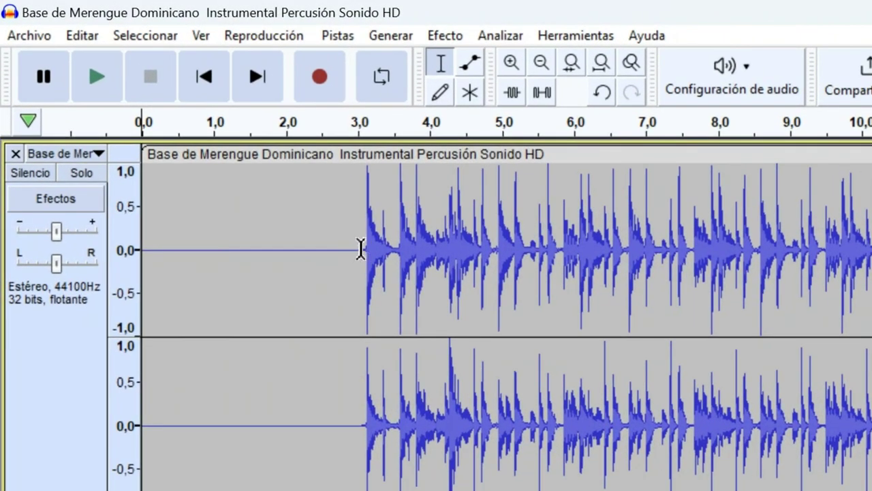
drag(360, 250, 119, 253)
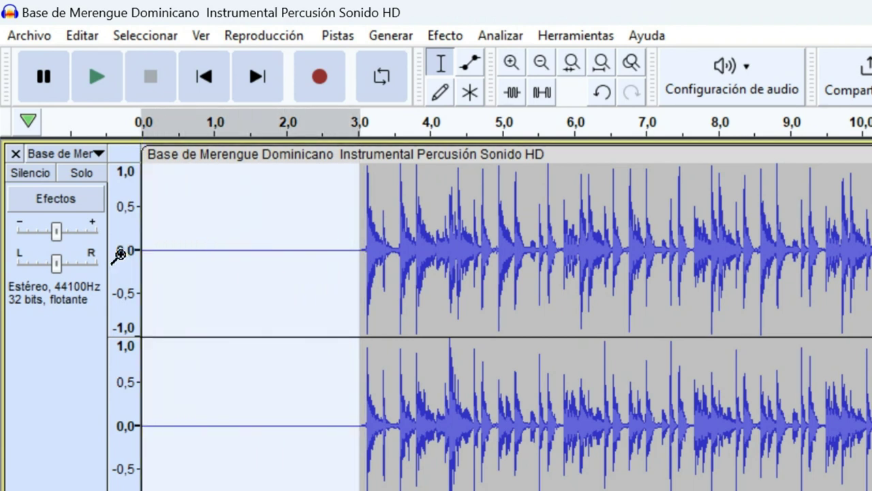
key(Delete)
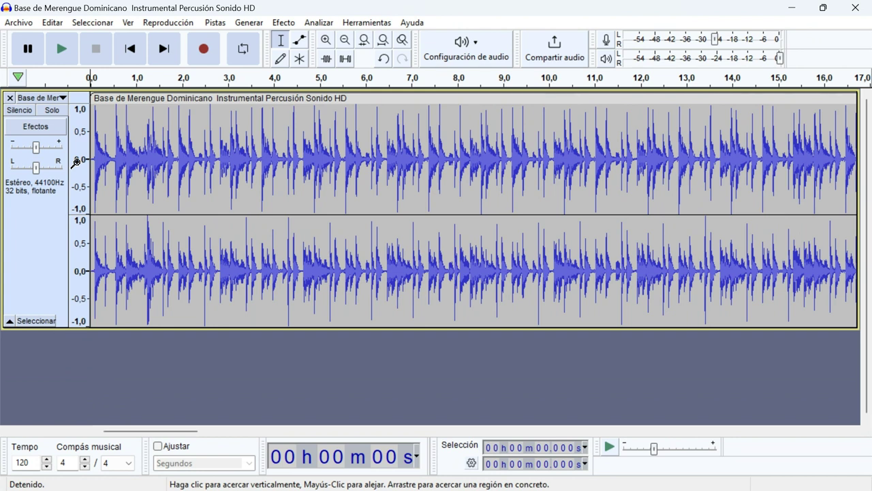
Select about the first 5 seconds of the track and trim away the audio outside the selection.
drag(92, 162, 107, 169)
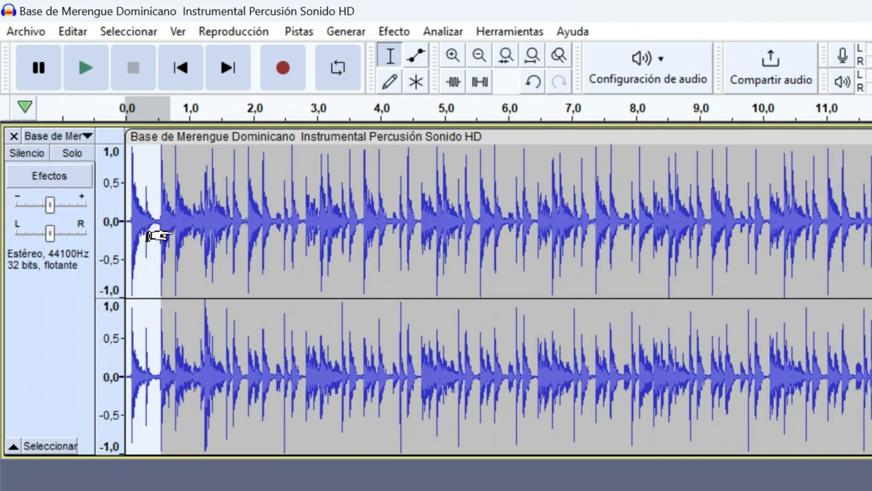
drag(159, 235, 433, 238)
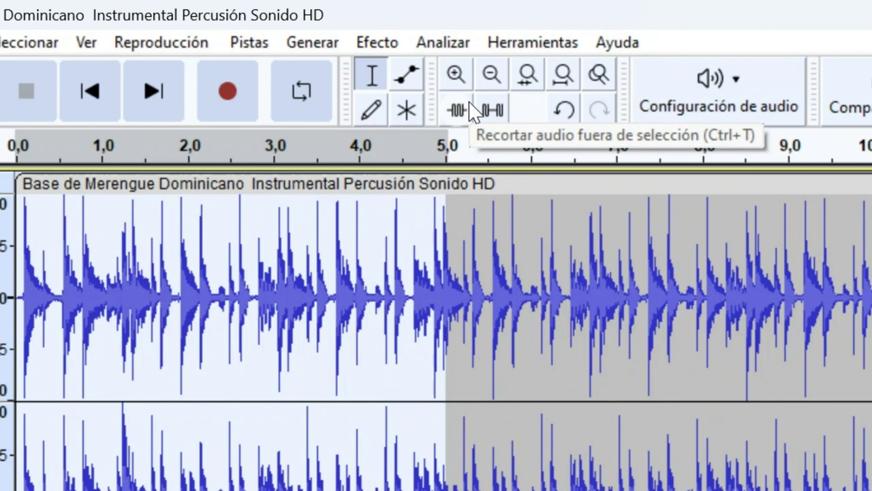
click(471, 109)
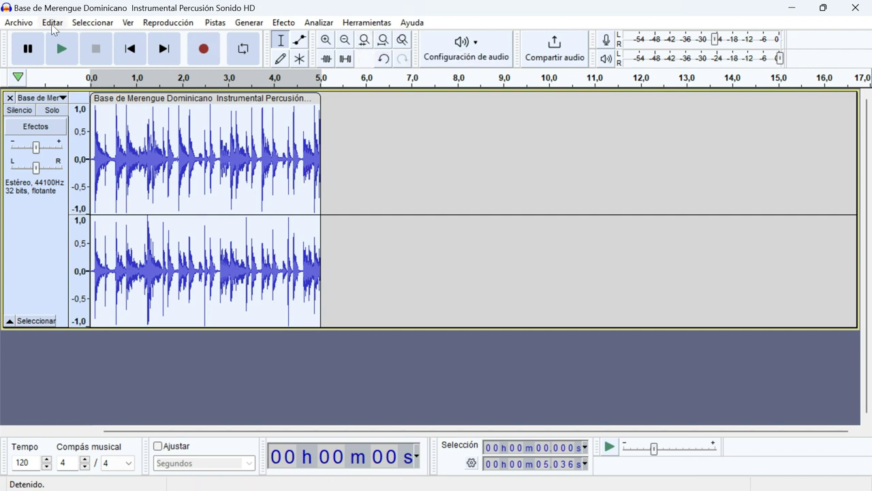
Undo the trim and silence the audio in the selected first 5 seconds.
key(ctrl+z)
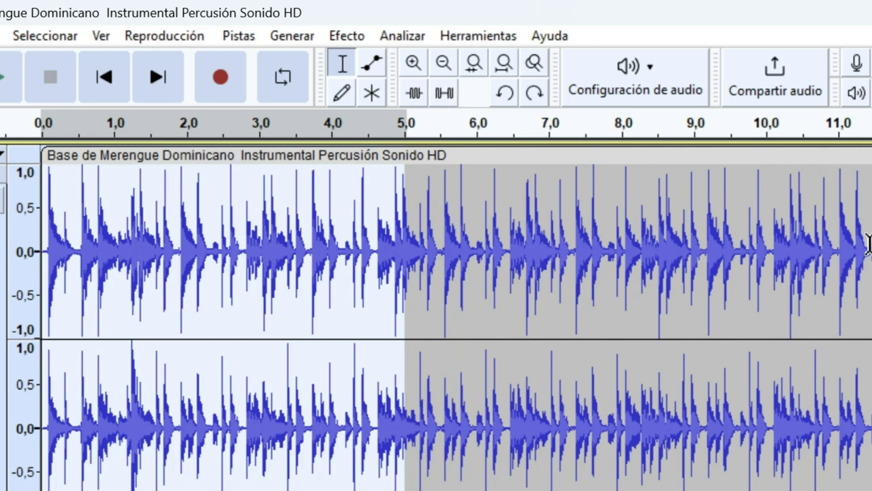
key(ctrl+l)
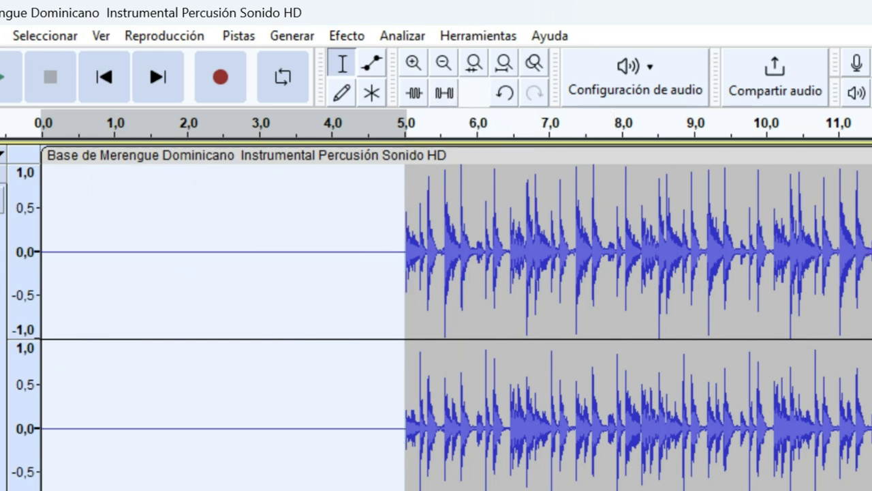
Undo the silencing of the first 5 seconds, clear the selection and fit the whole track in the view.
key(ctrl+v)
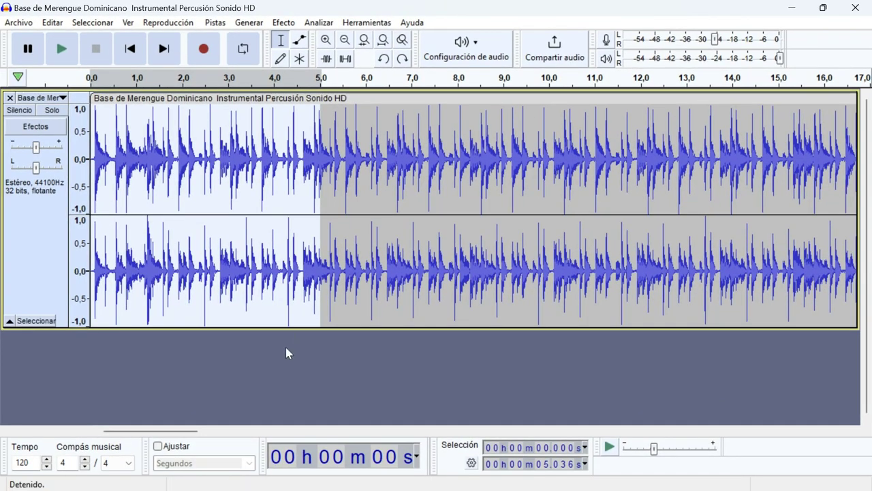
click(288, 367)
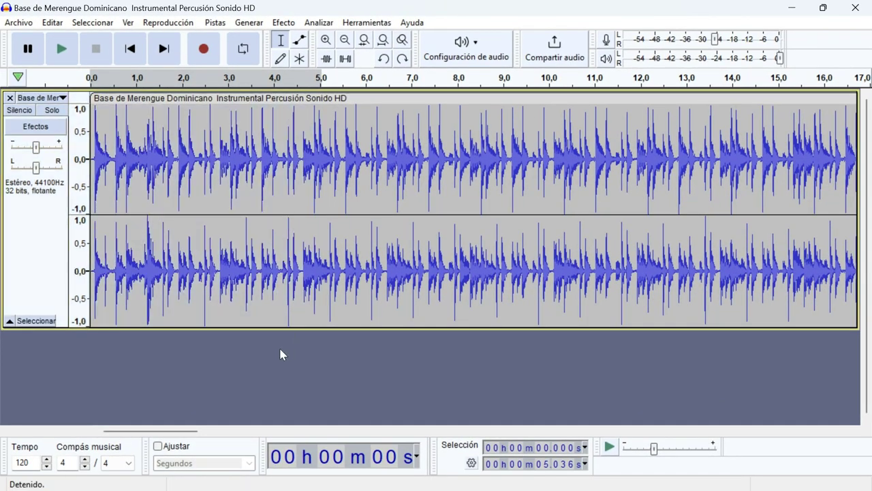
click(131, 50)
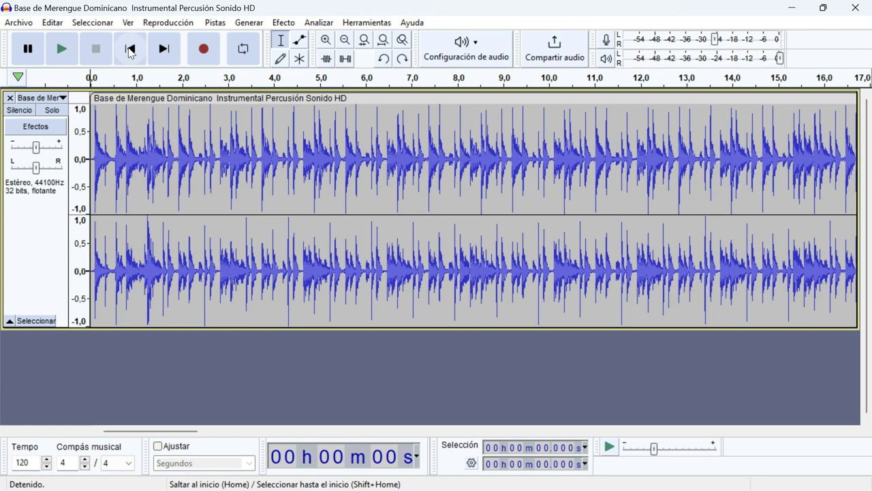
click(165, 104)
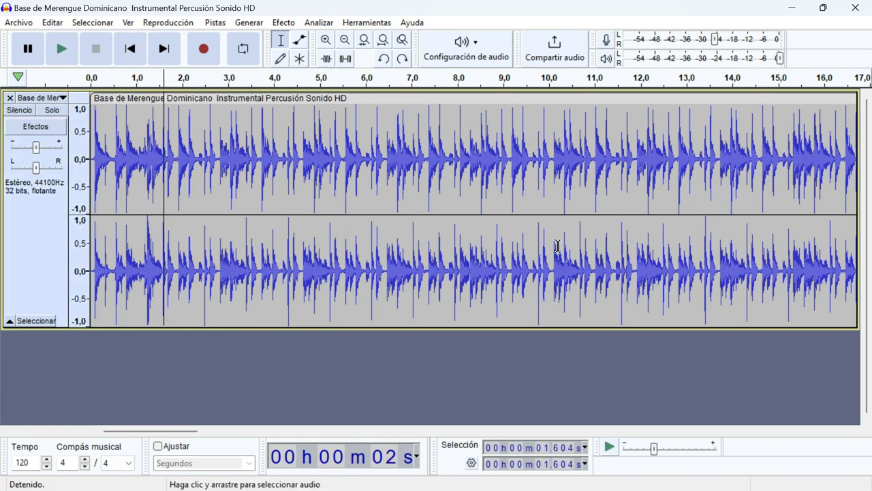
key(ctrl+f)
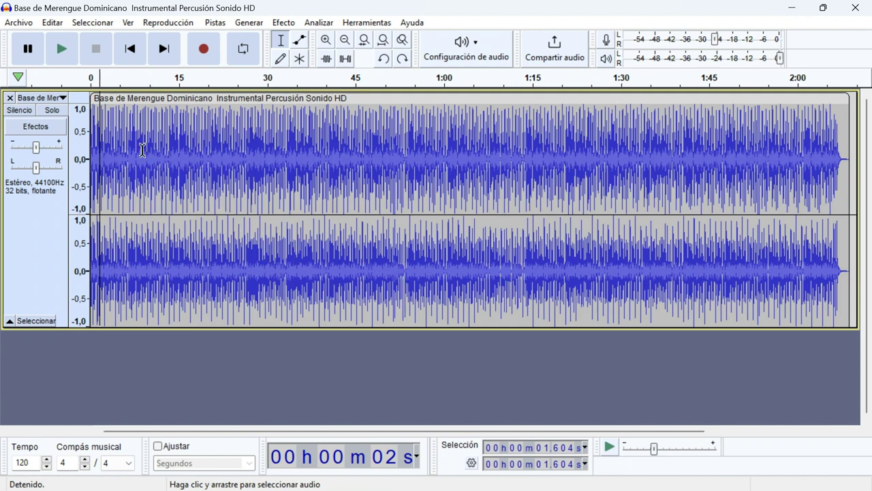
Select the whole merengue track and rename it "Voz principal".
click(16, 225)
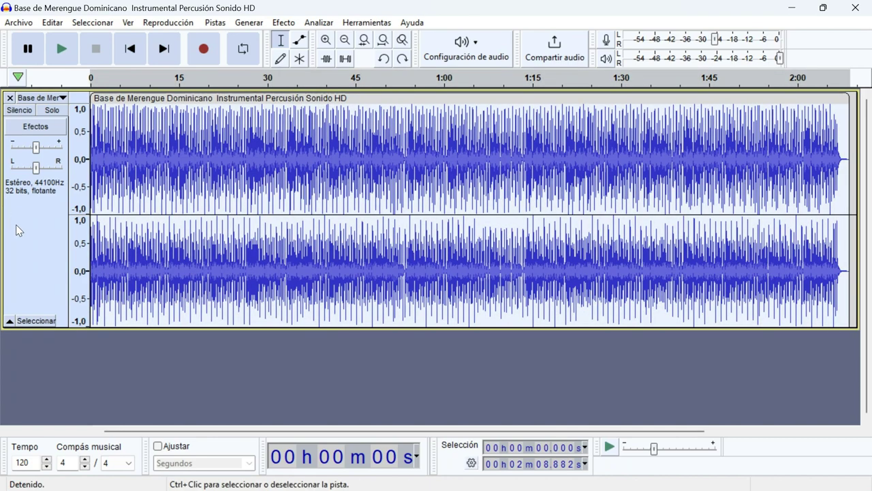
click(48, 102)
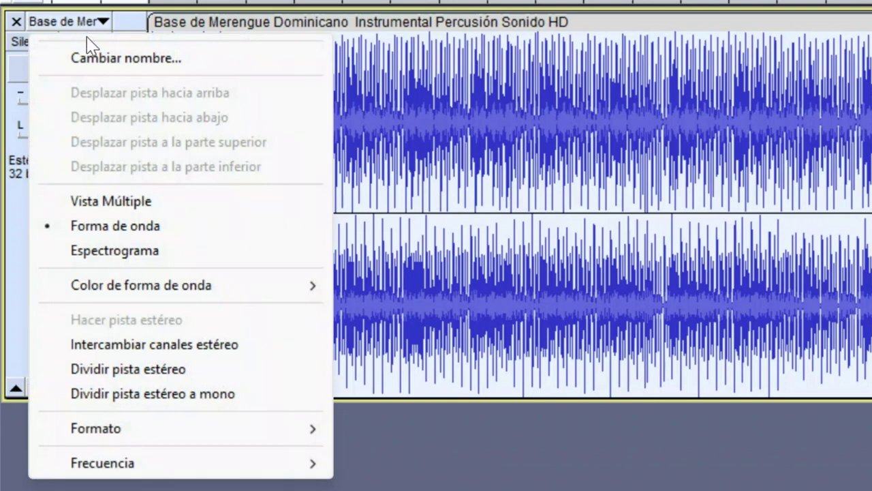
click(93, 62)
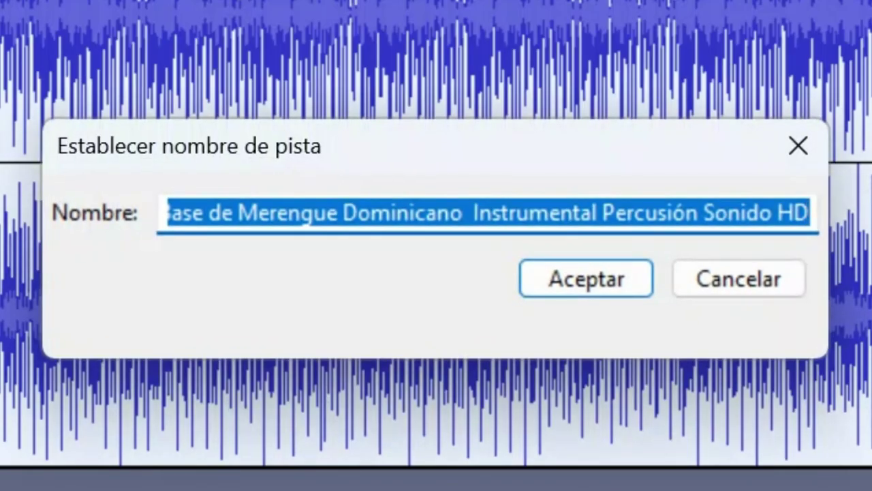
text(Audio 1)
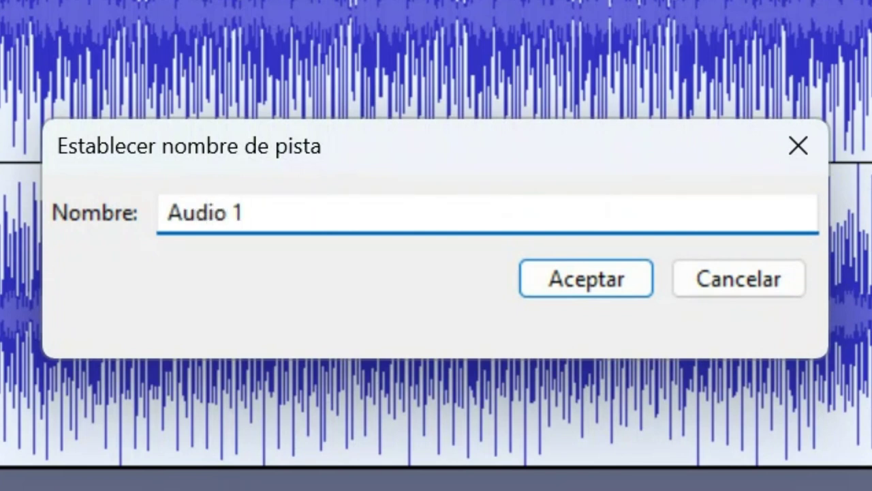
key(BackSpace)
key(BackSpace)
key(BackSpace)
key(BackSpace)
key(BackSpace)
key(BackSpace)
key(BackSpace)
text(V)
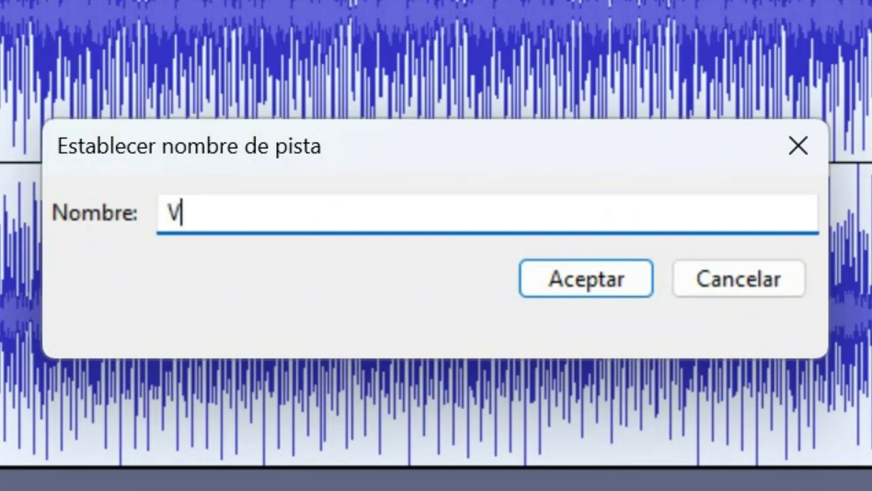
text(oz principal)
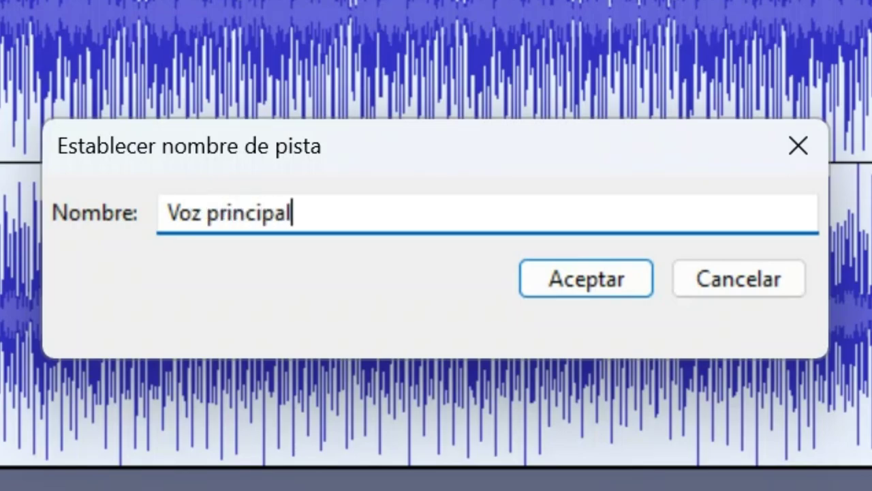
key(Return)
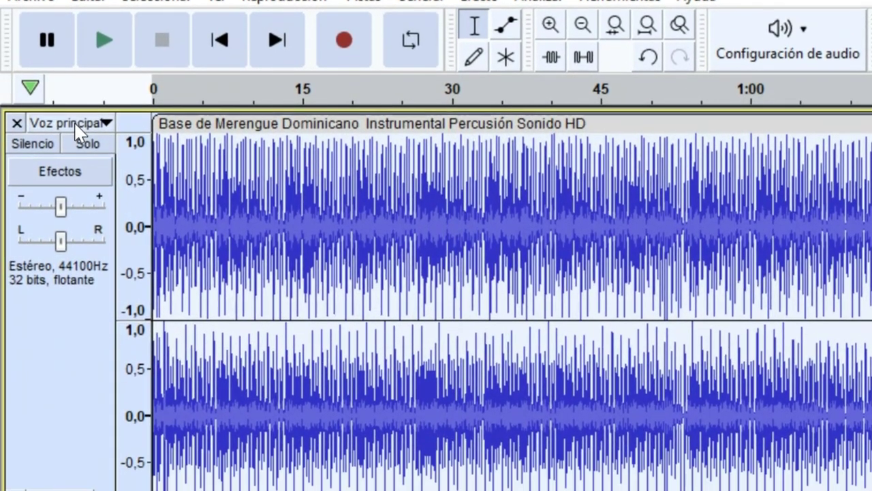
Display the Voz principal track as a spectrogram and return it to the waveform view.
click(78, 126)
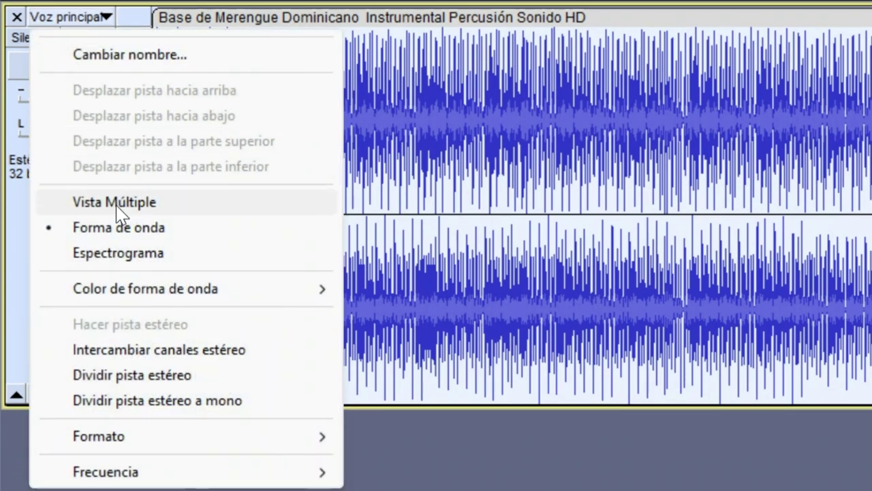
click(126, 260)
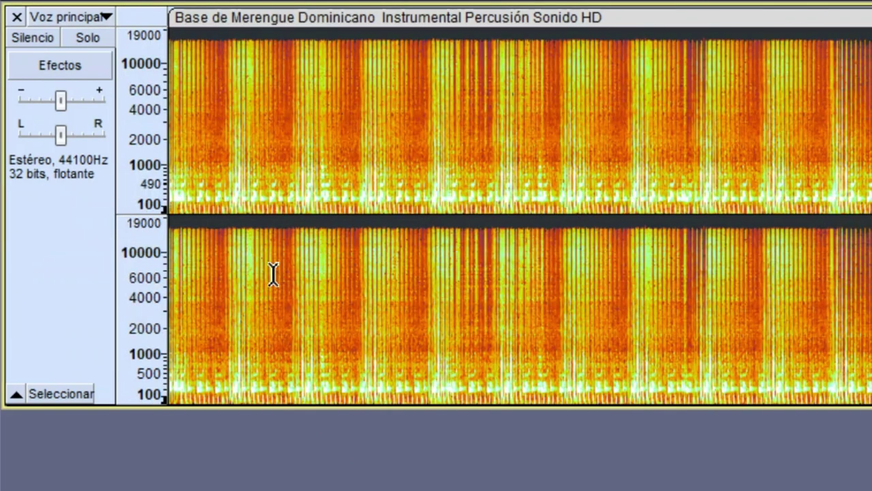
click(102, 16)
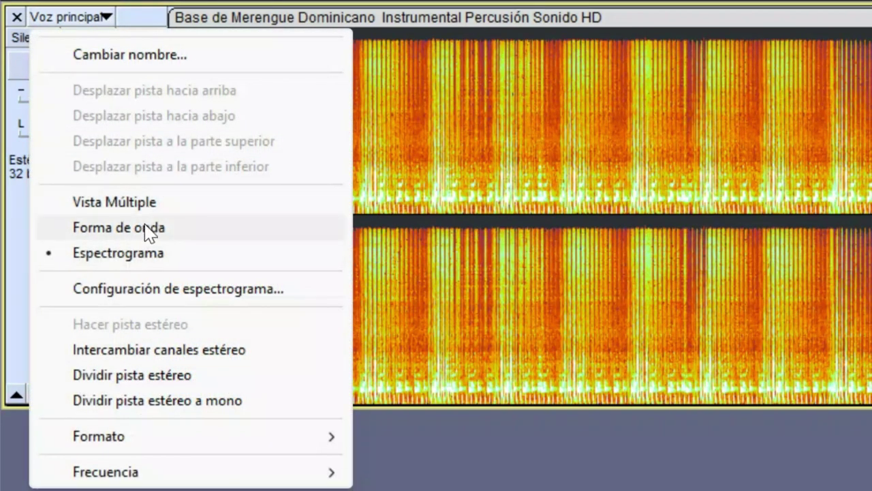
click(150, 232)
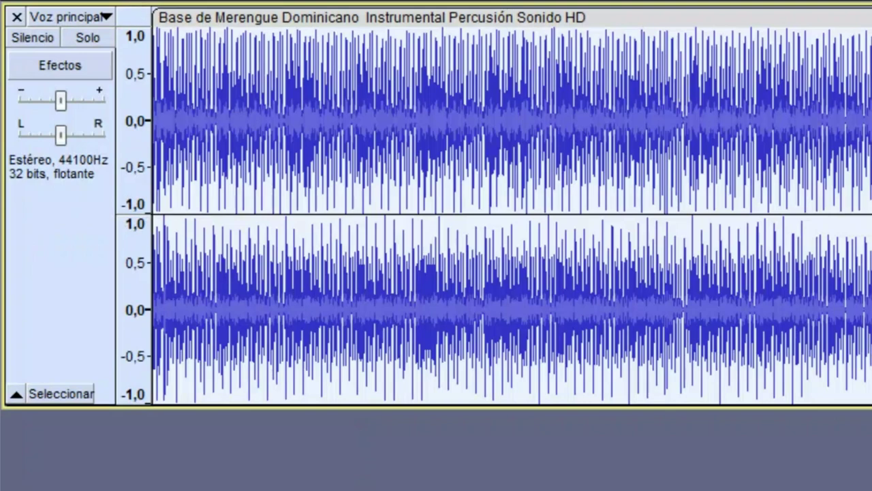
Turn on the multi-view with waveform and spectrogram for the Voz principal track and turn it off again.
click(43, 26)
click(112, 205)
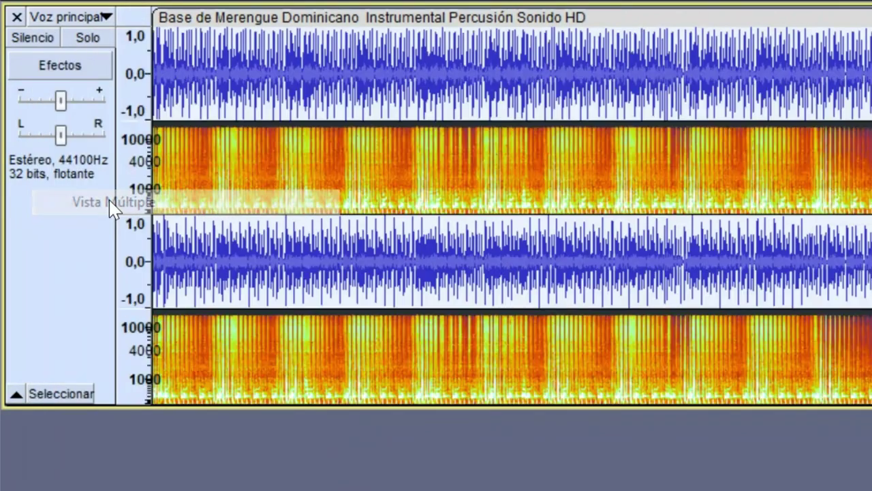
click(65, 17)
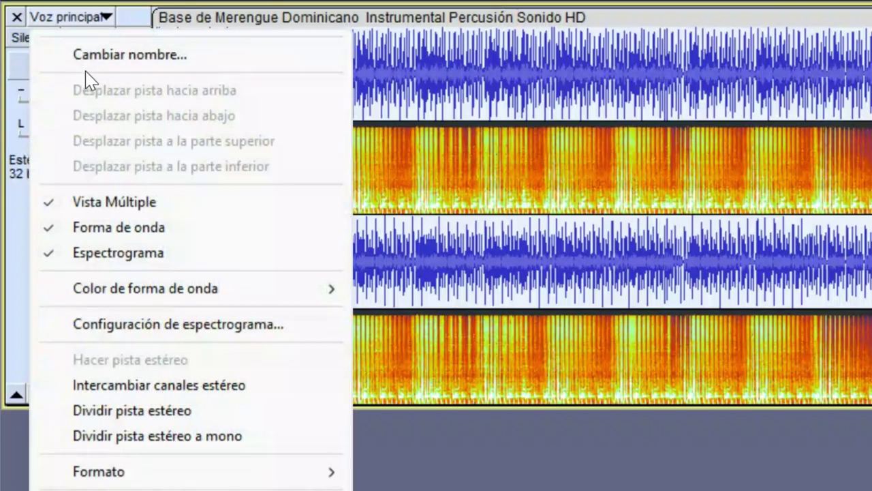
click(114, 205)
Try the waveform colours Instrumento 3 and Instrumento 2 on the Voz principal track.
click(71, 26)
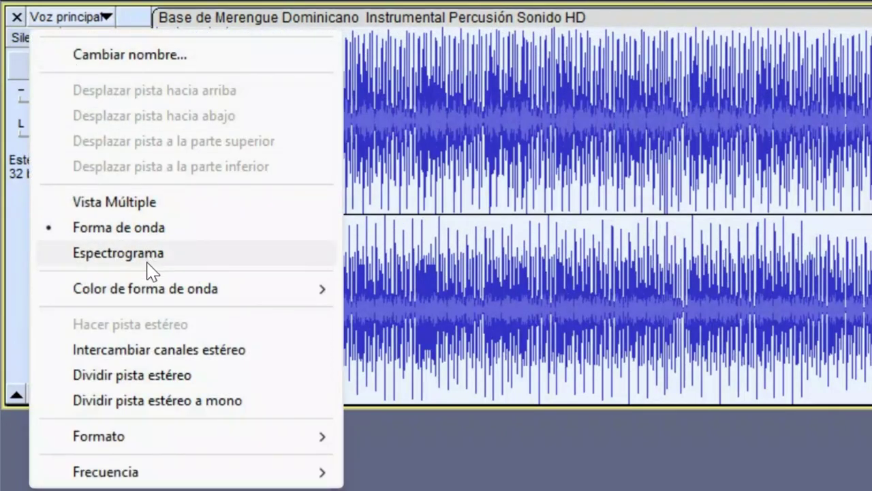
mouse_move(150, 296)
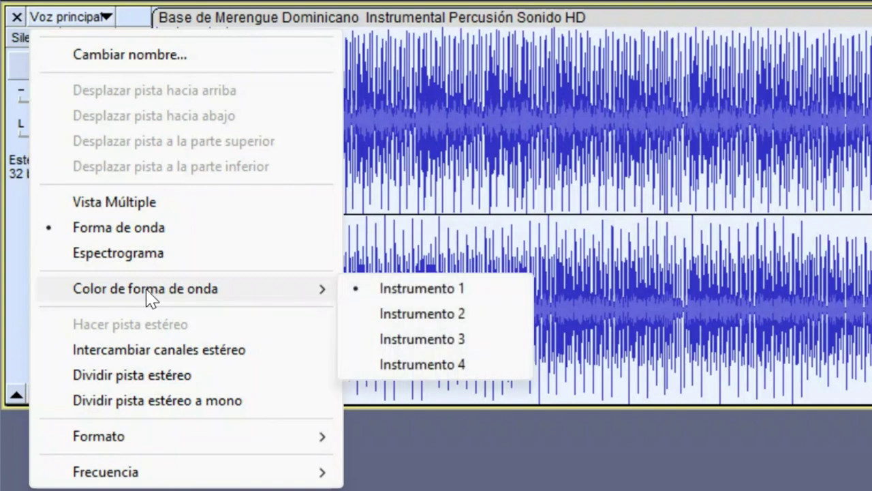
click(430, 339)
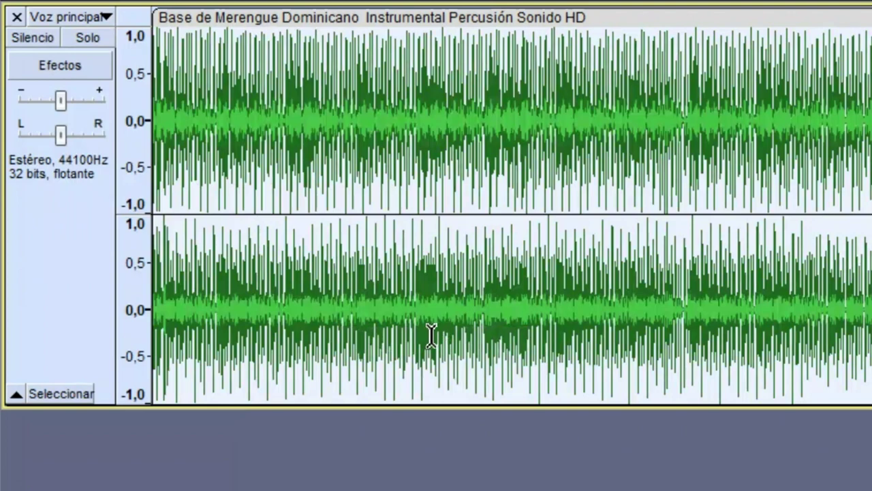
click(75, 20)
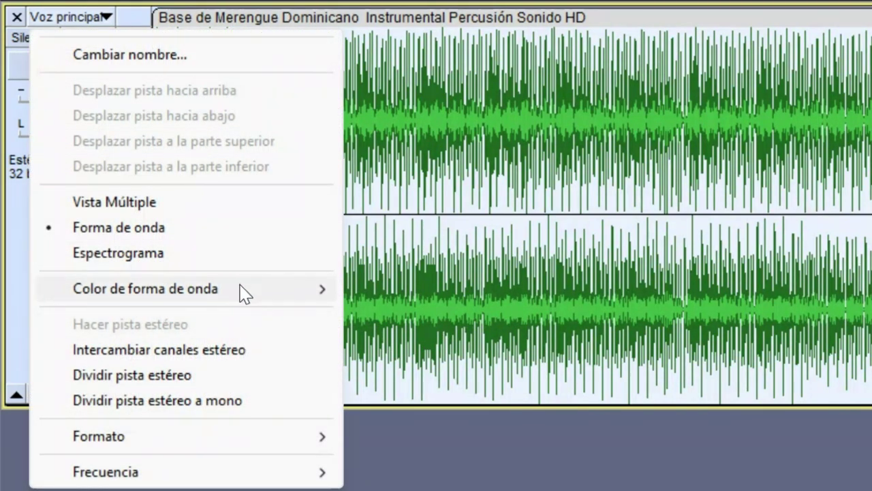
mouse_move(299, 303)
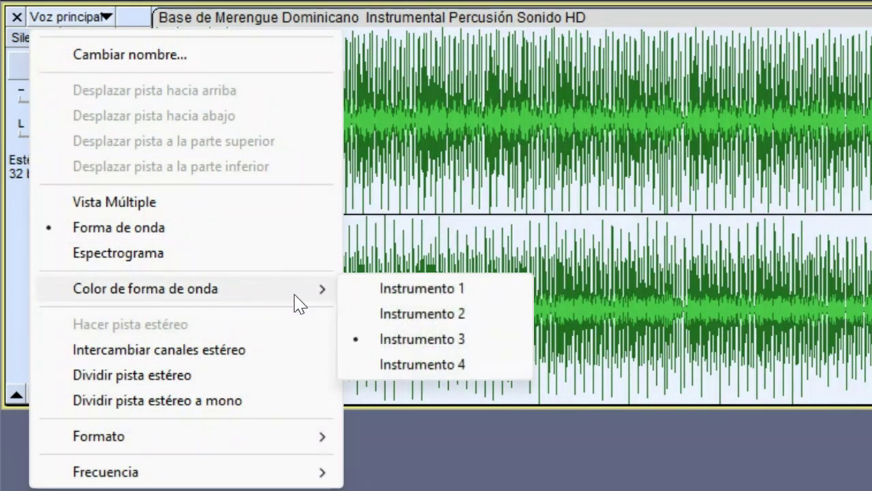
click(418, 319)
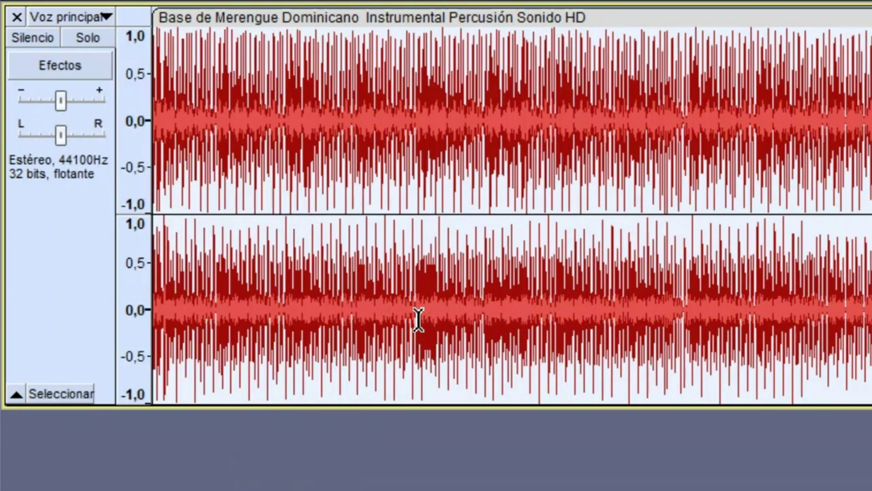
Try the waveform colour Instrumento 4 on the track and restore Instrumento 1.
click(55, 26)
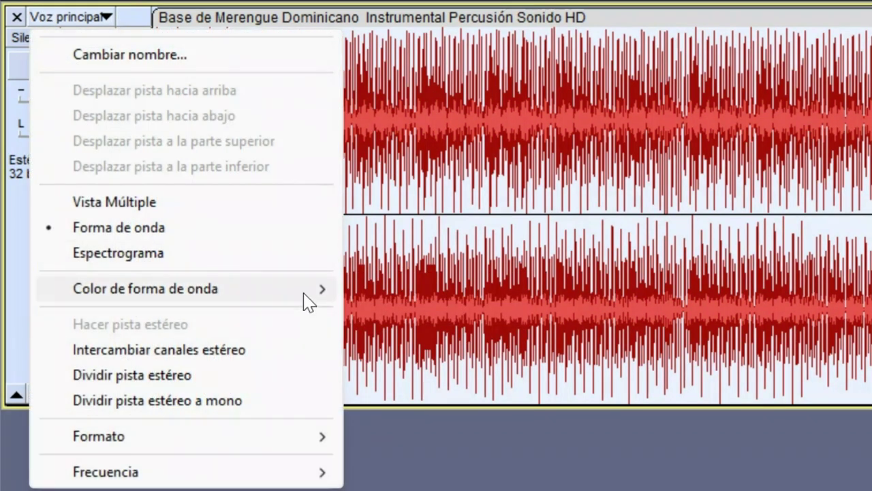
mouse_move(307, 303)
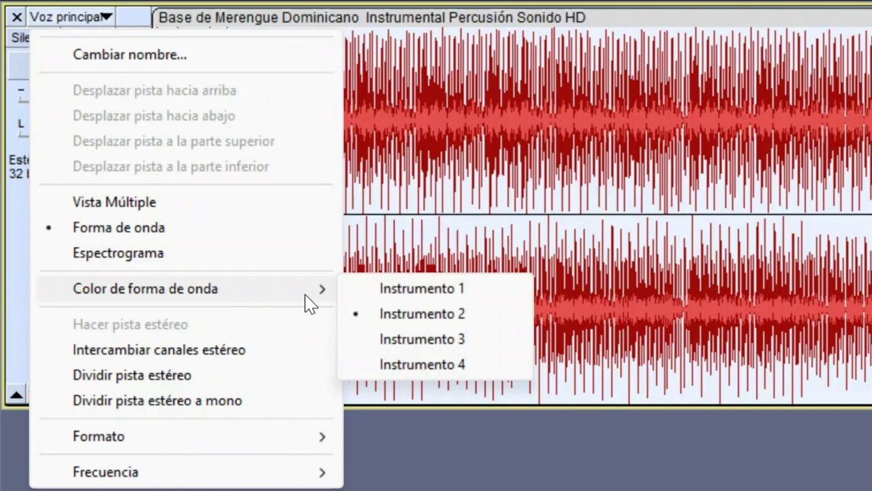
click(374, 362)
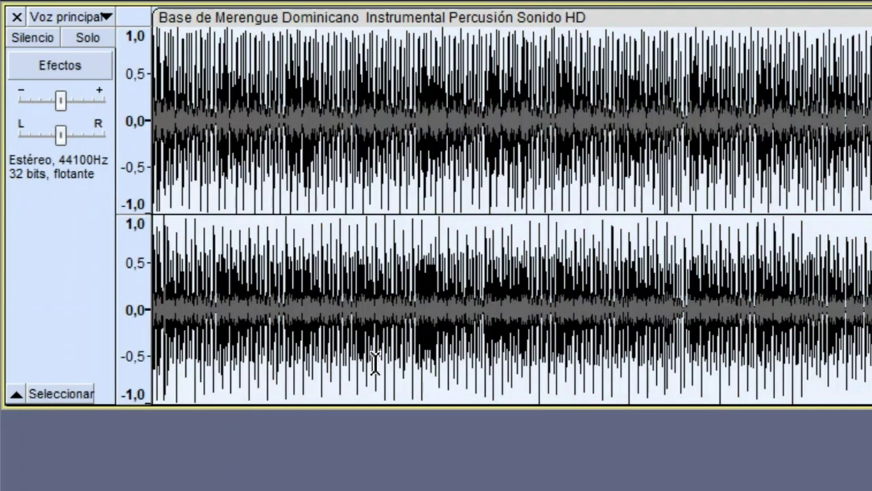
click(76, 21)
mouse_move(204, 296)
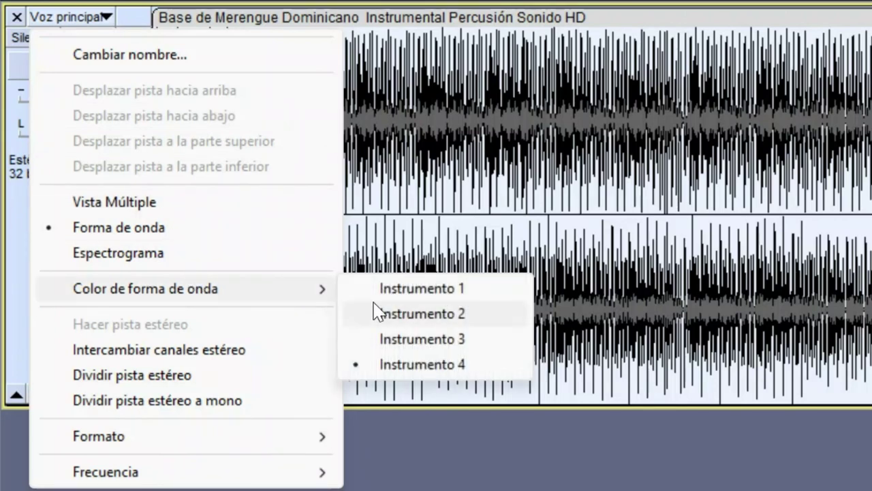
click(392, 289)
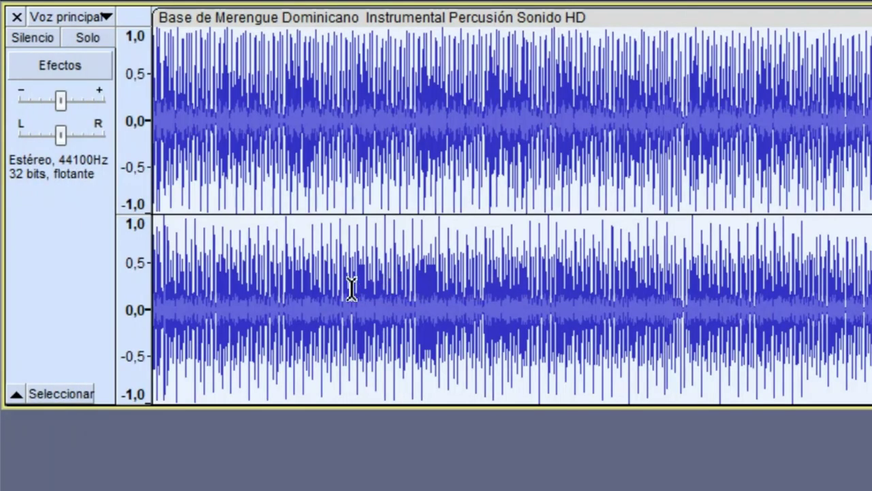
Split the stereo track into two mono tracks and select about 9.5 to 35.7 seconds in the lower one.
click(68, 19)
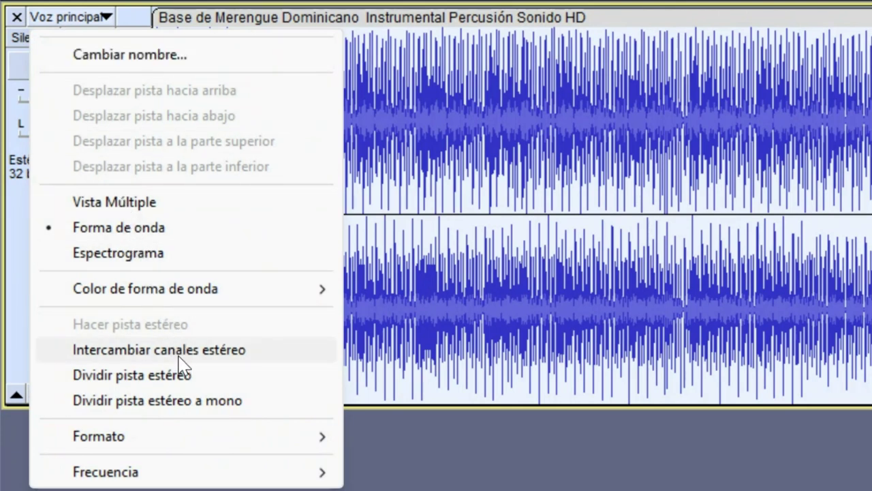
click(182, 402)
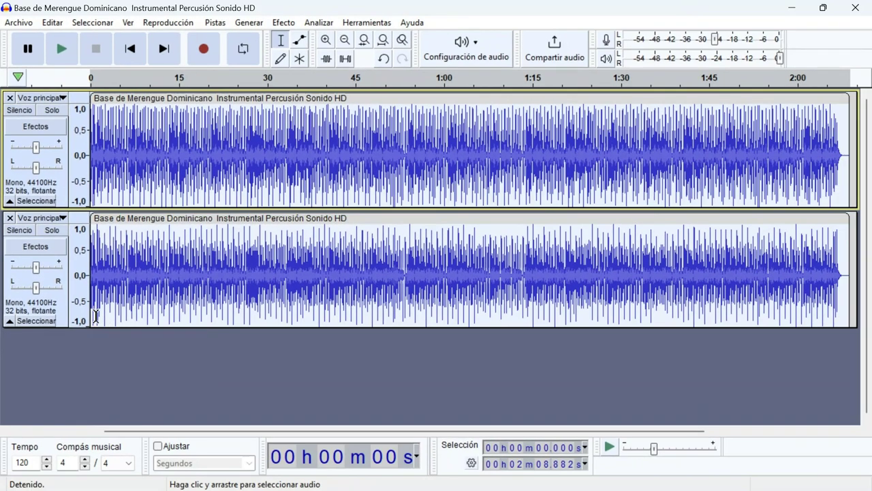
drag(146, 256, 301, 259)
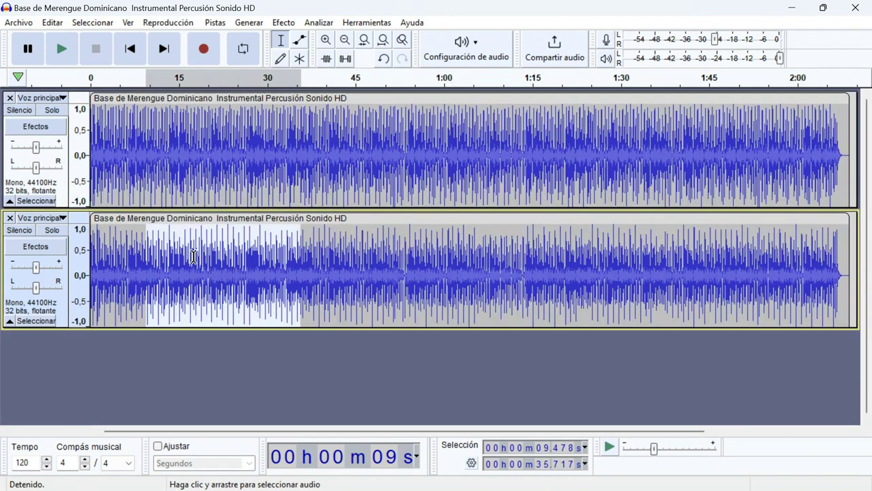
Deselect the audio and combine the two mono tracks into one stereo track.
click(142, 353)
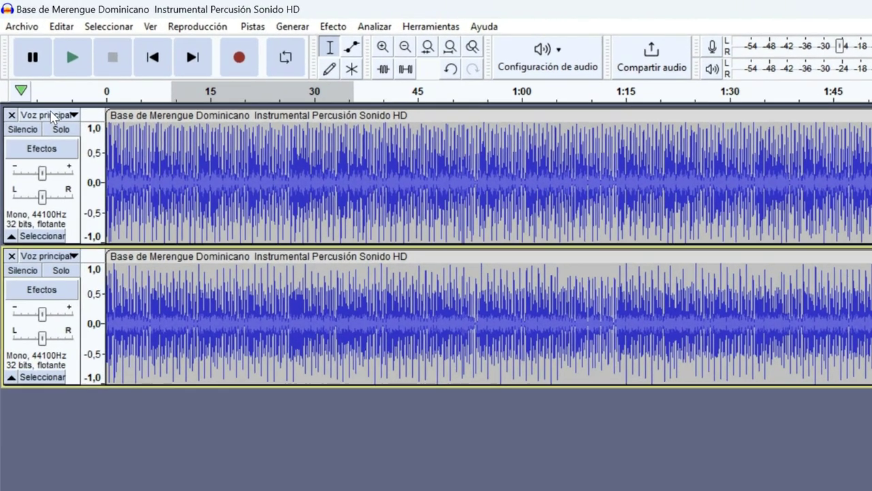
click(39, 98)
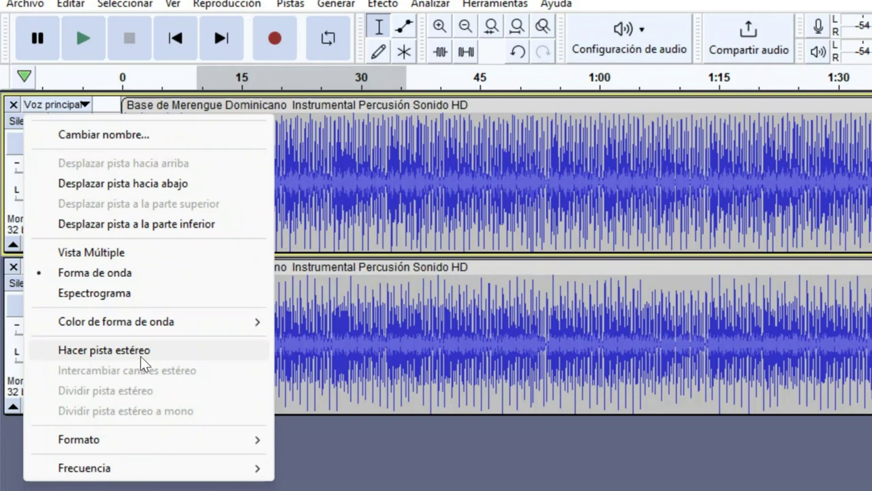
click(140, 352)
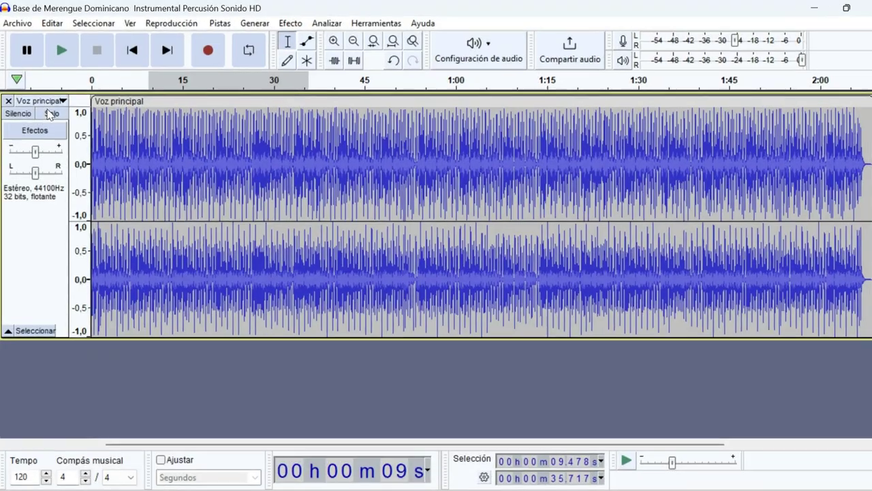
Examine the sample format and sample rate options available for the Voz principal track.
click(39, 99)
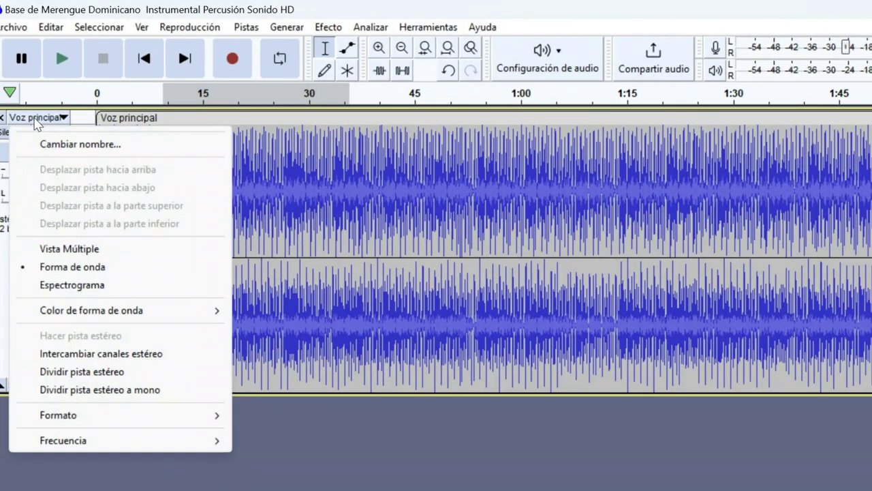
mouse_move(121, 416)
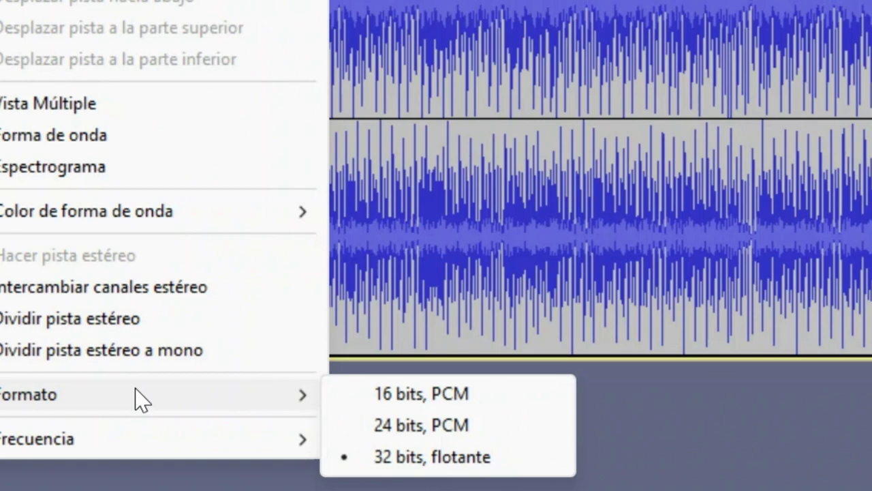
mouse_move(132, 437)
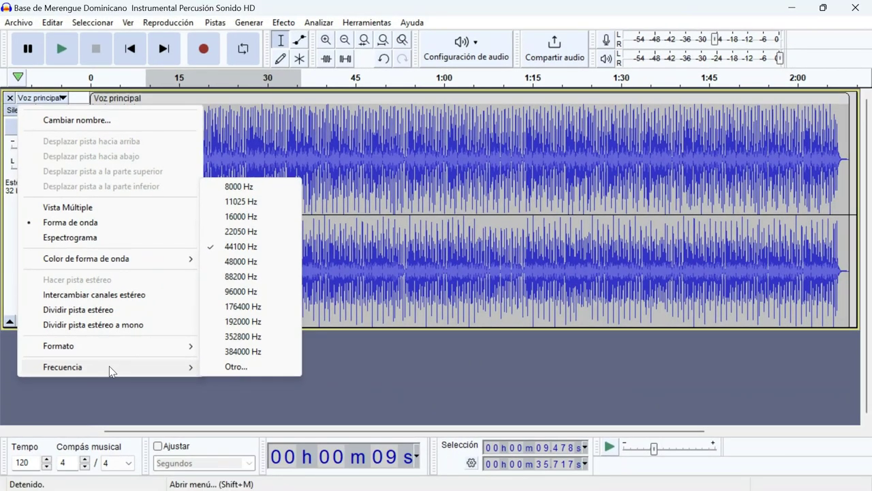
click(383, 389)
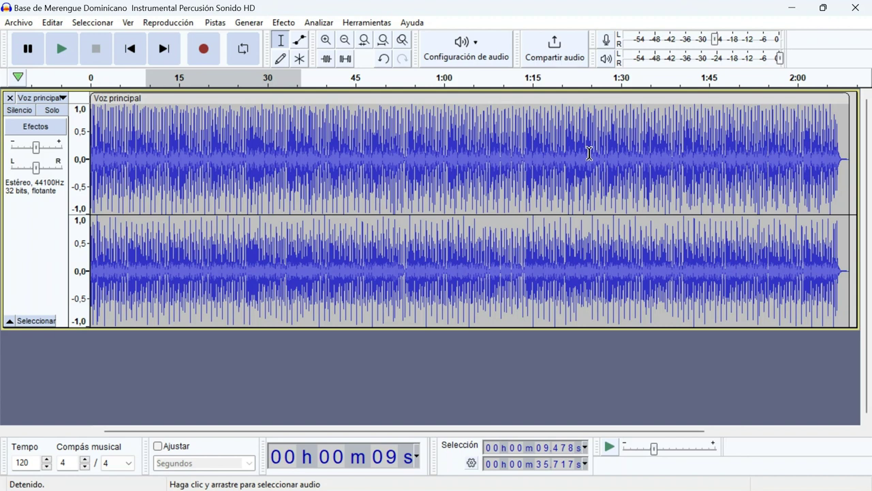
Select the whole Voz principal track and import the Base de Merengue Dominicano Instrumental Percusión Sonido HD audio as a second track.
click(22, 247)
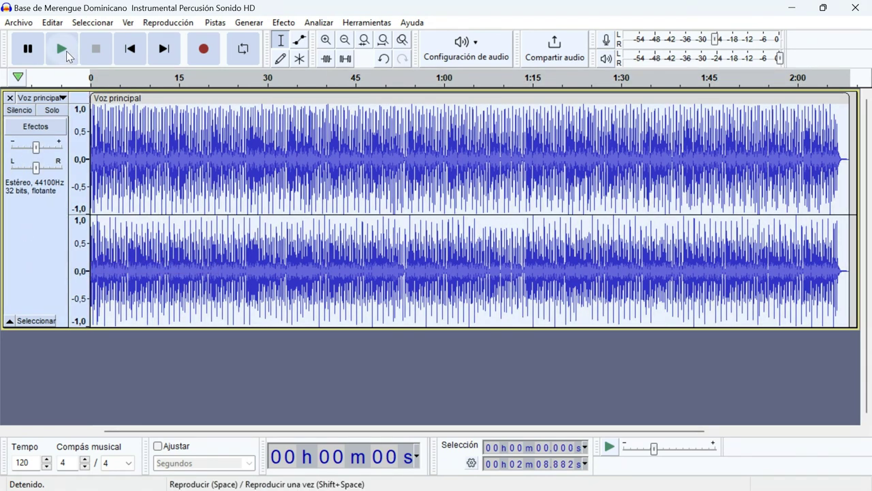
click(25, 20)
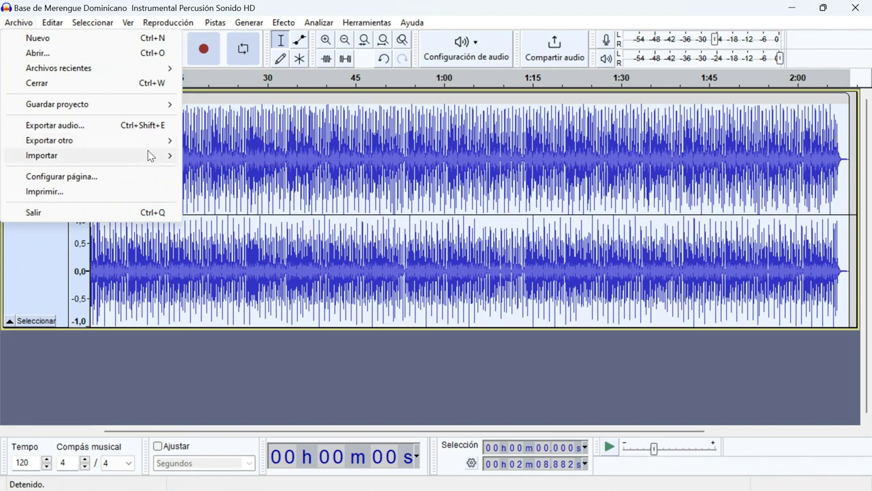
mouse_move(163, 156)
click(217, 156)
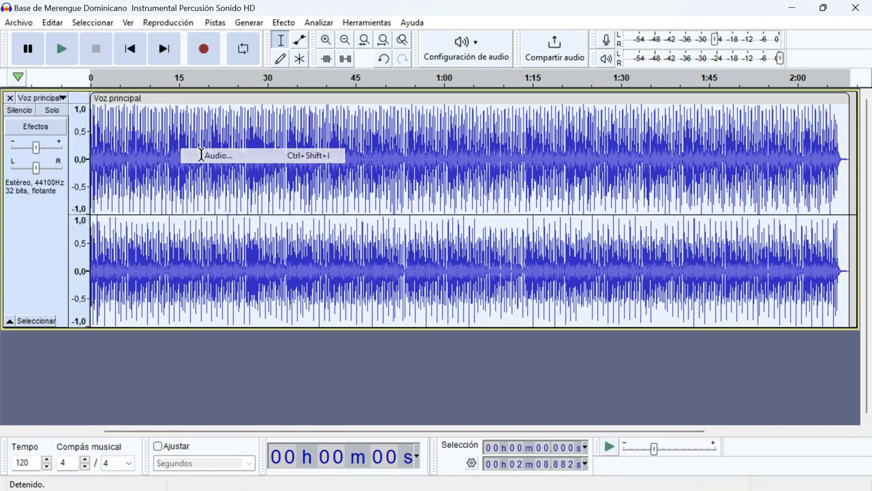
double_click(151, 143)
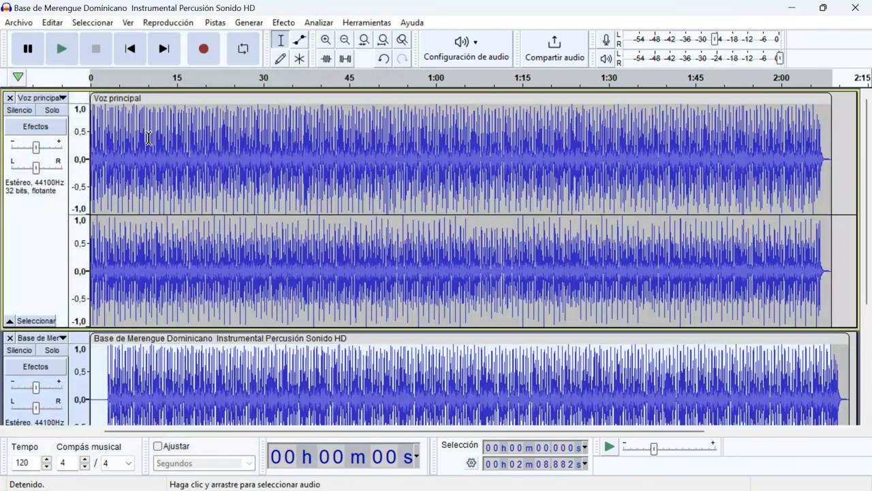
scroll(188, 254, down, 3)
scroll(188, 192, up, 3)
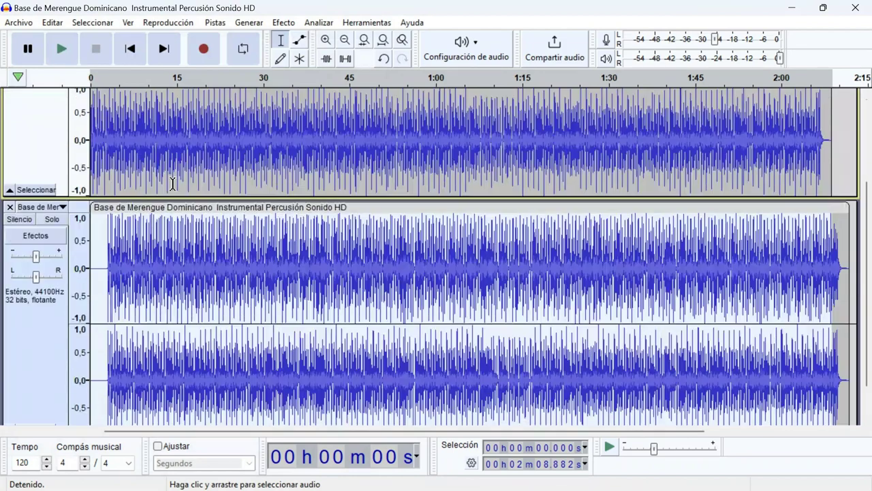
scroll(169, 188, down, 3)
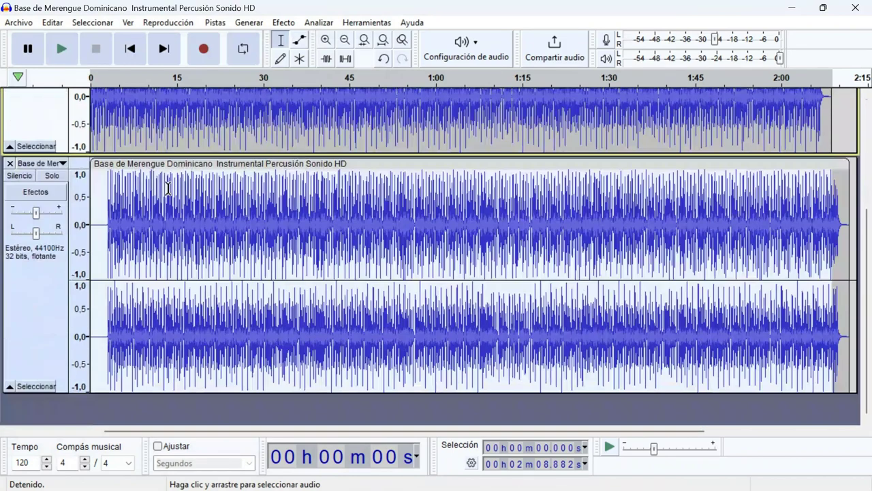
Delete the roughly 3 seconds of silence at the start of the second track.
click(101, 237)
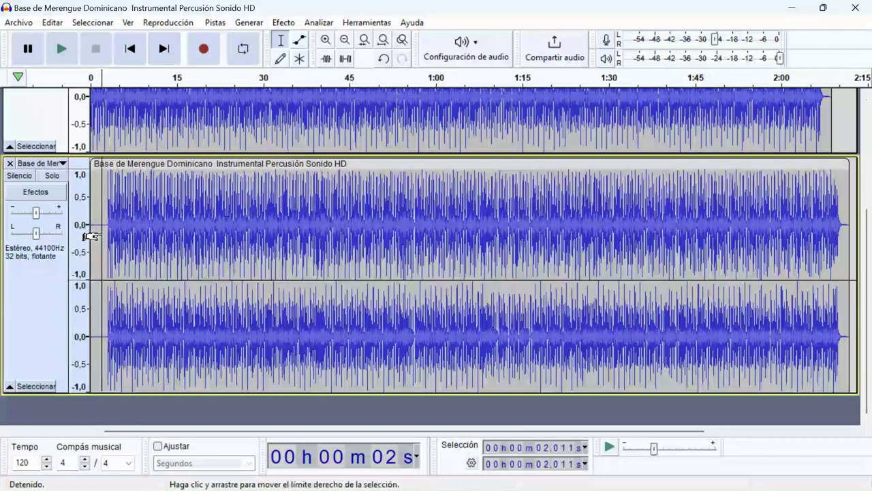
double_click(325, 39)
double_click(326, 40)
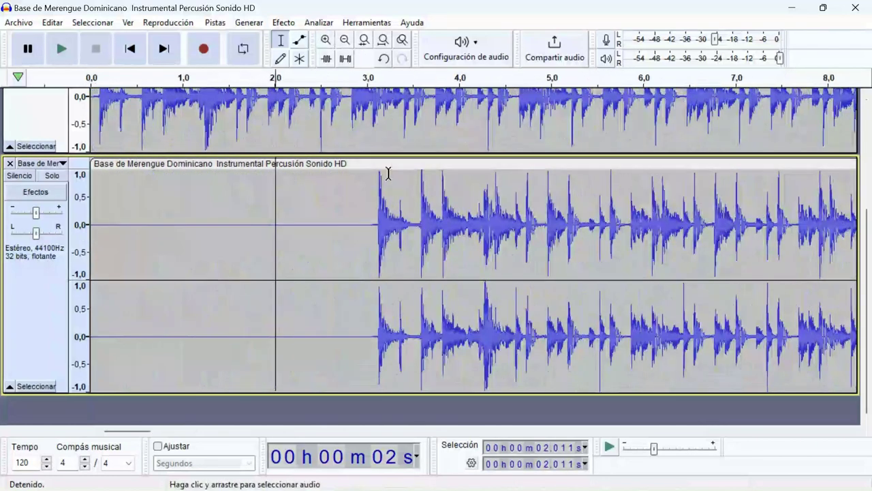
click(373, 232)
drag(372, 233, 85, 232)
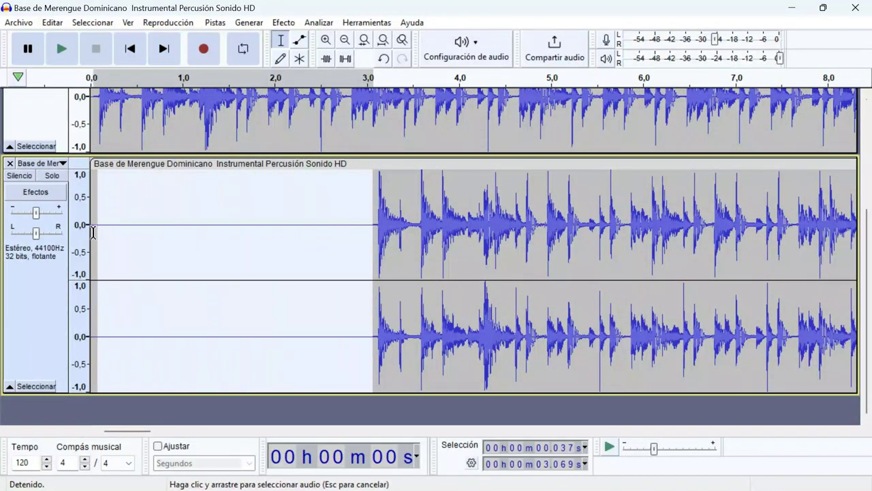
key(Delete)
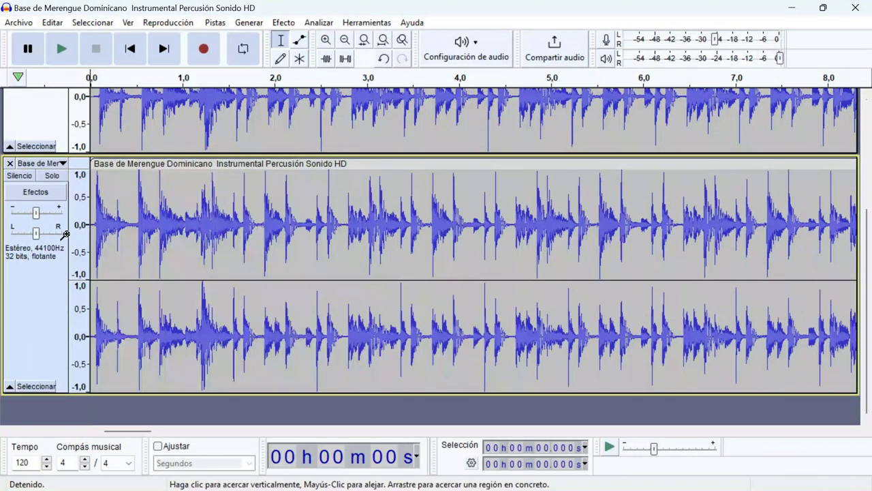
key(ctrl+f)
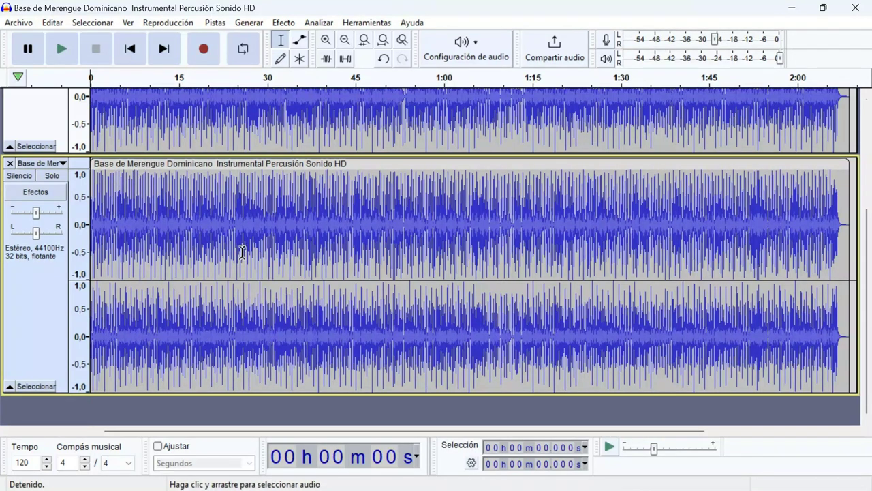
Cut all the audio from the second track and paste it back into that track at about 1 min 52.8 s.
click(47, 310)
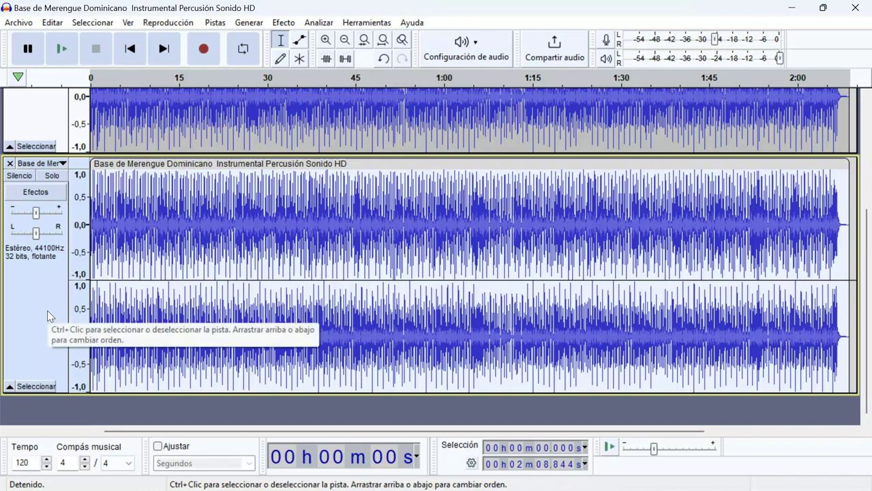
key(Delete)
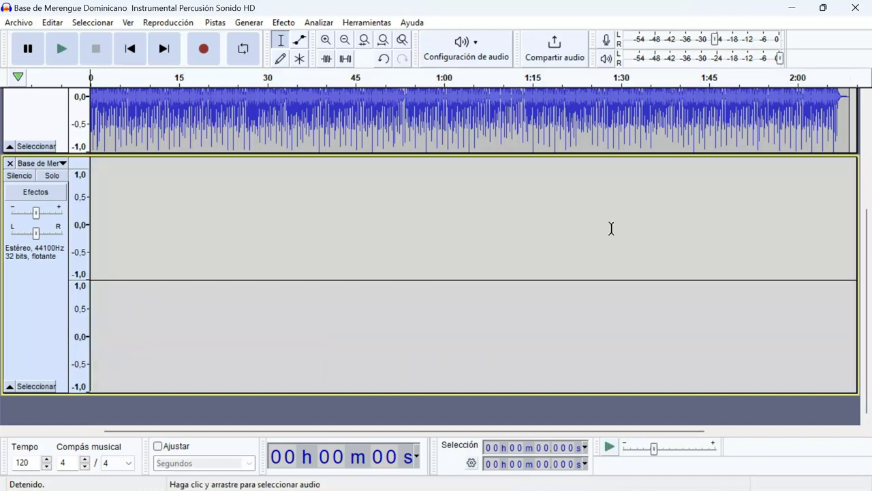
click(820, 189)
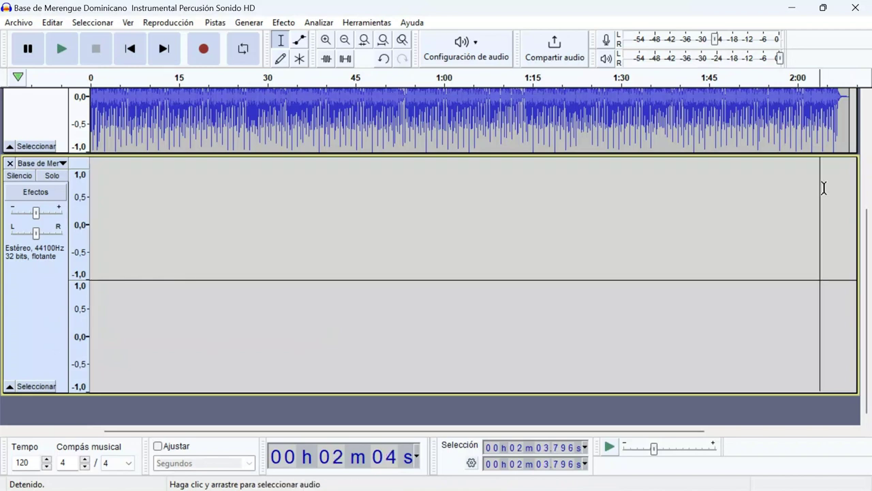
click(325, 40)
click(325, 40)
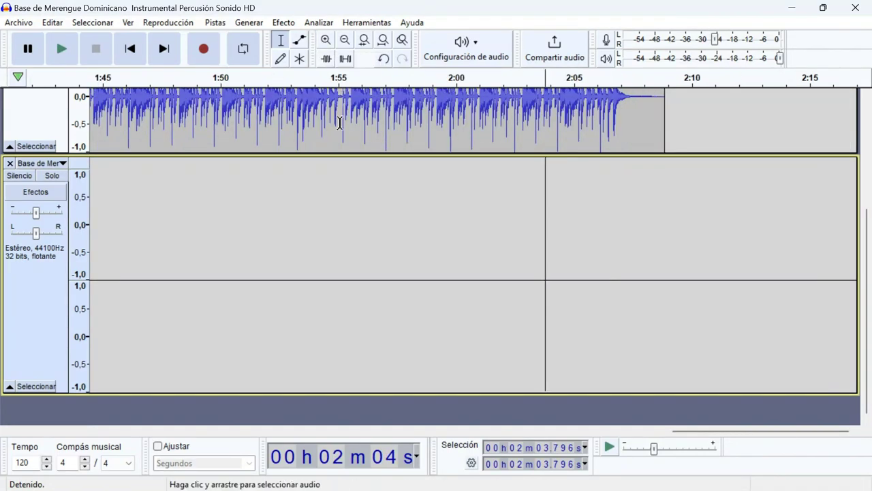
click(286, 199)
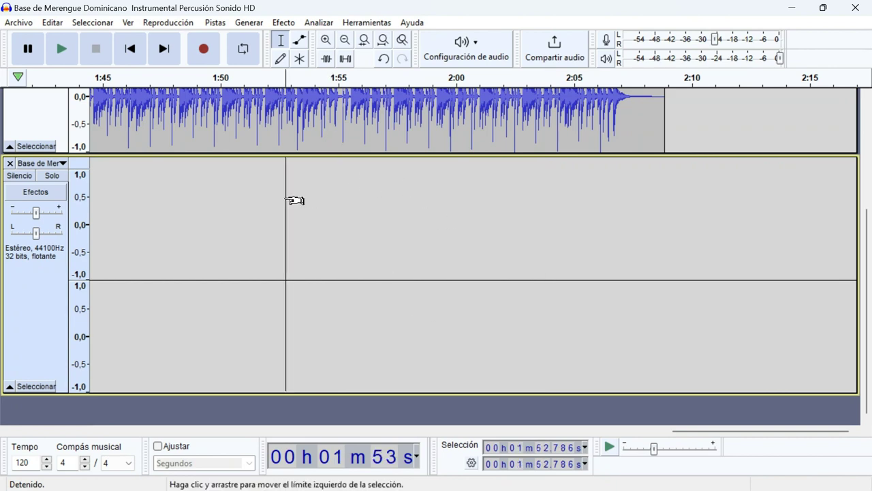
key(ctrl+v)
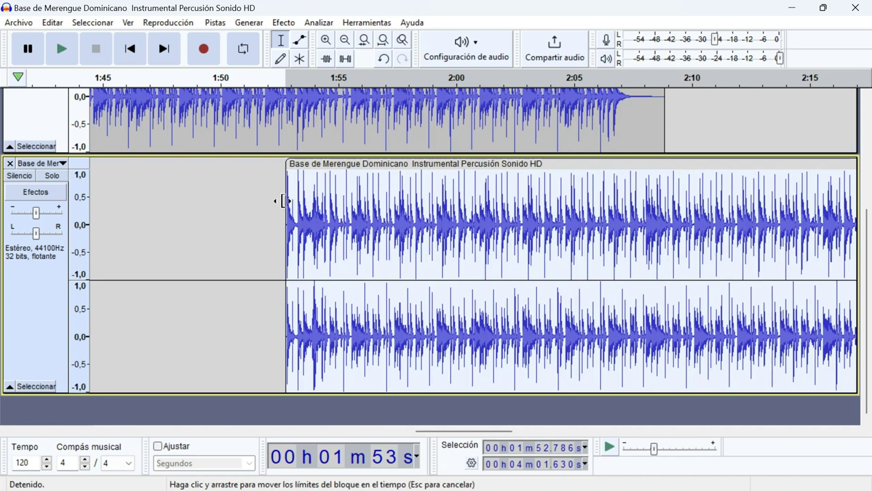
Move the pasted clip to start at about 2 min 3.5 s and play the transition briefly from about 2 min 3.3 s.
click(259, 225)
scroll(249, 237, up, 3)
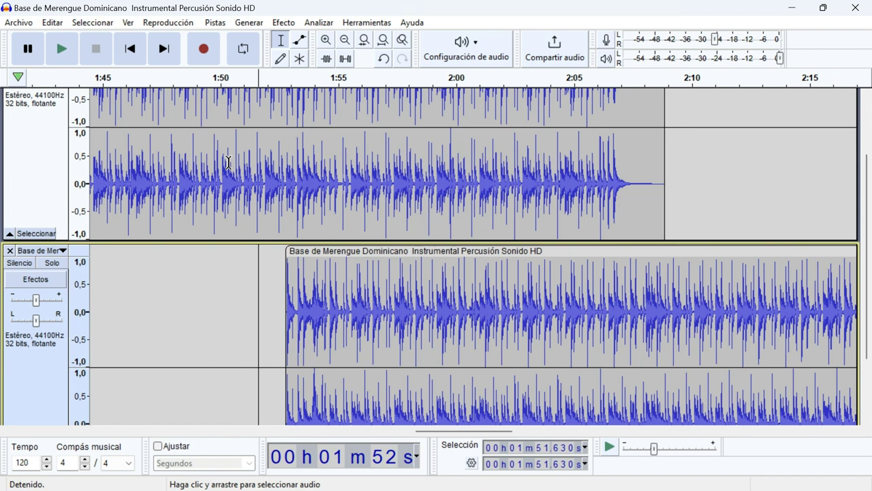
click(420, 253)
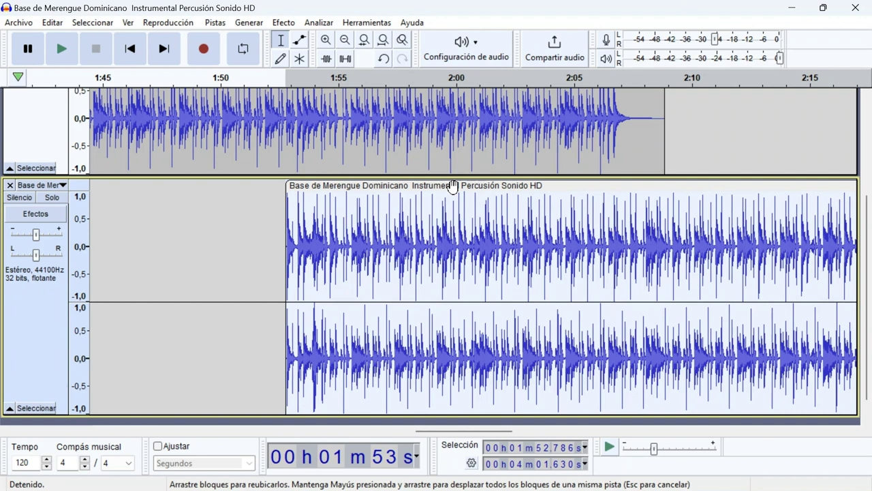
drag(453, 185, 704, 190)
click(533, 213)
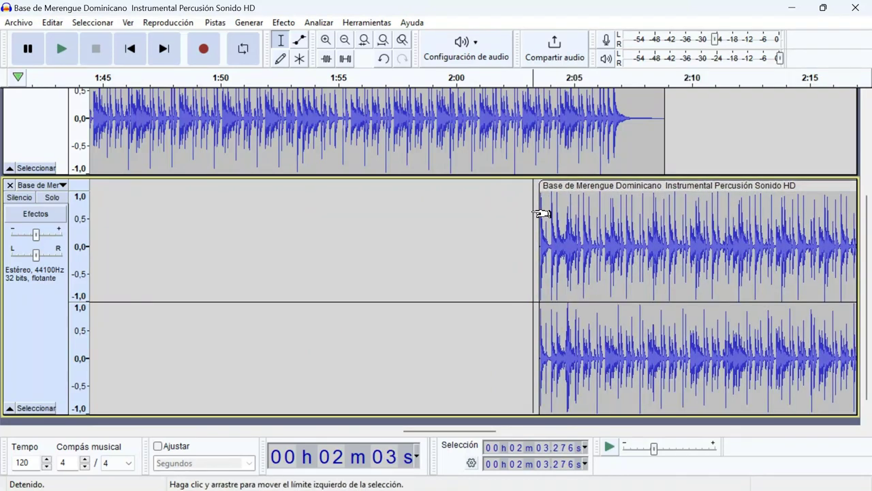
key(space)
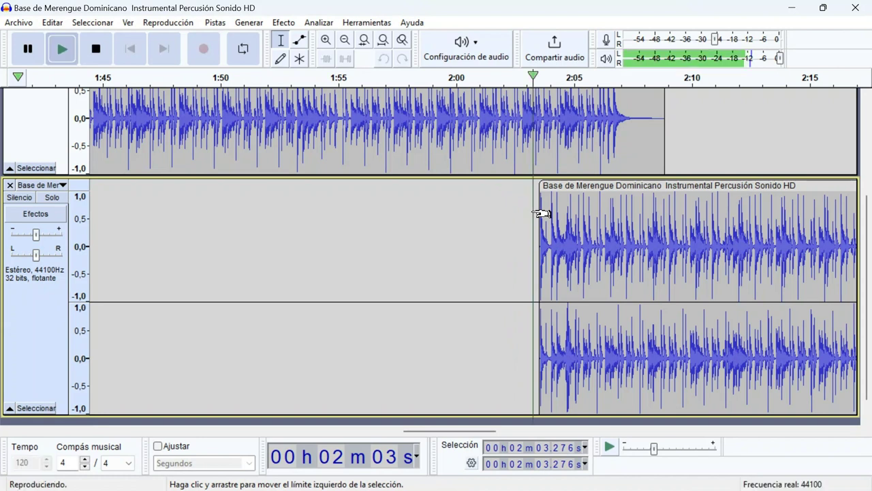
key(space)
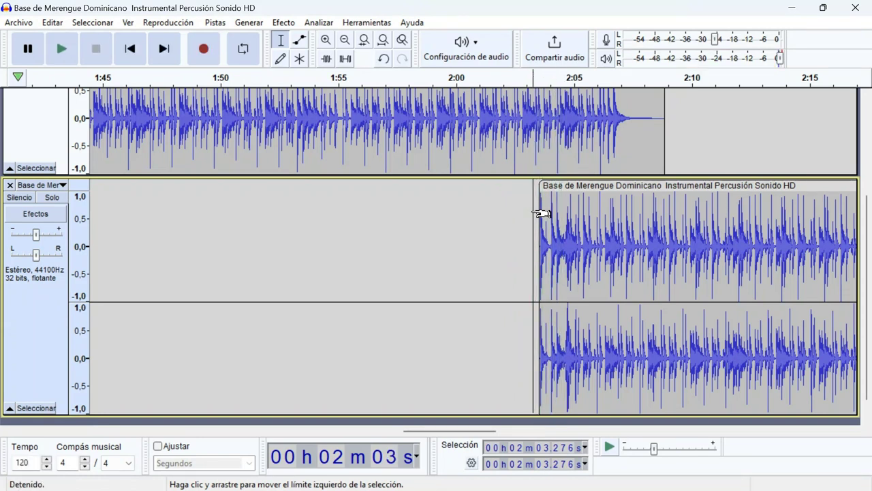
Nudge the second track's clip slightly later, to about 2 min 3.55 s, and play the transition briefly from 2 min 3.5 s.
click(562, 186)
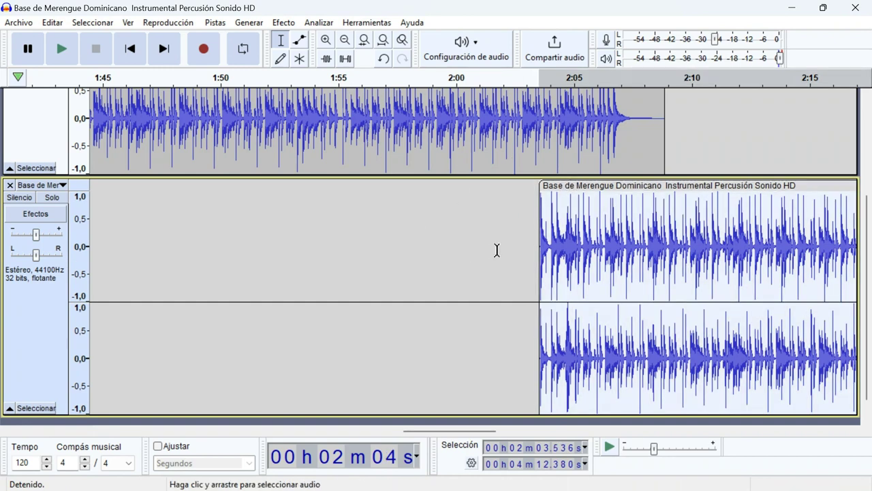
click(522, 257)
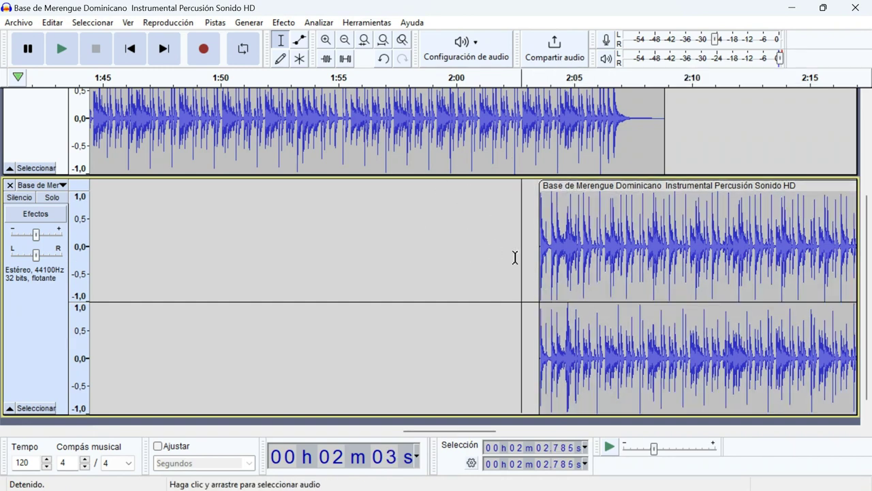
click(326, 41)
click(326, 41)
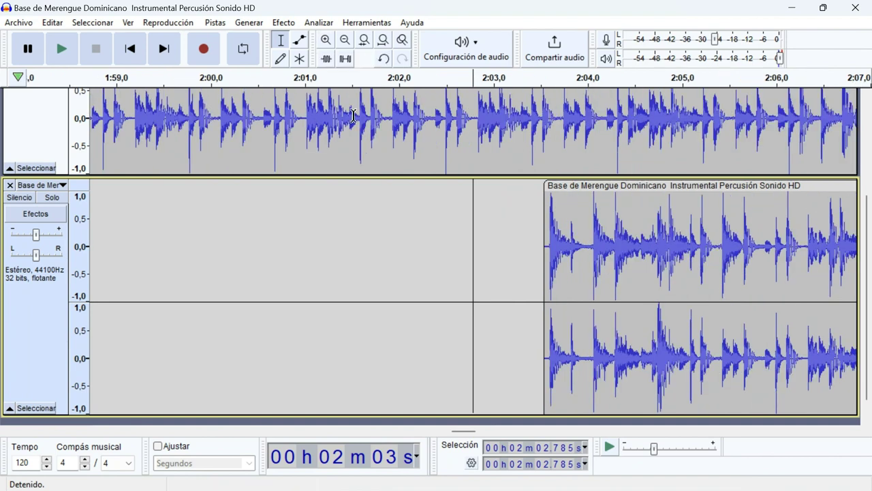
drag(457, 435, 469, 435)
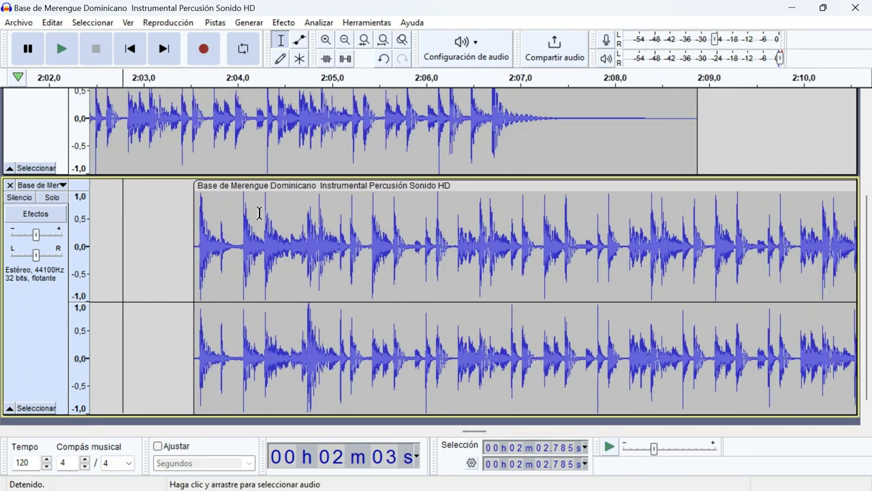
mouse_move(279, 188)
mouse_down()
mouse_move(356, 201)
mouse_move(279, 199)
mouse_up()
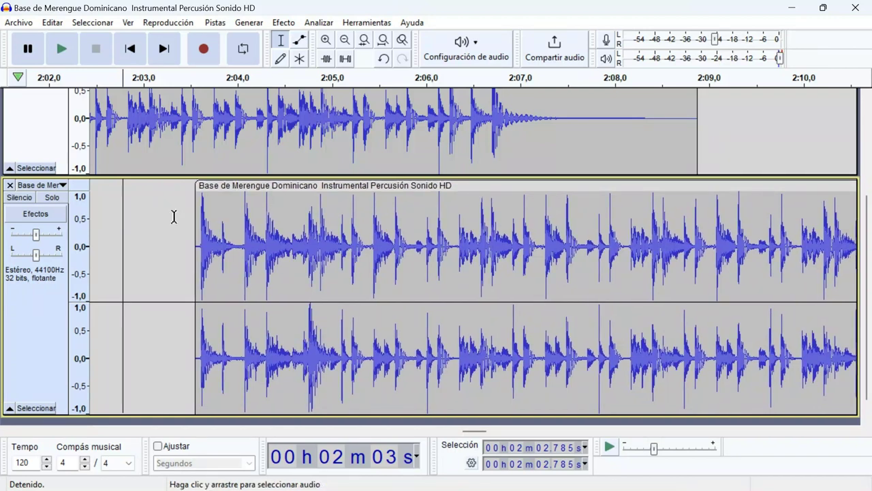
click(190, 234)
key(space)
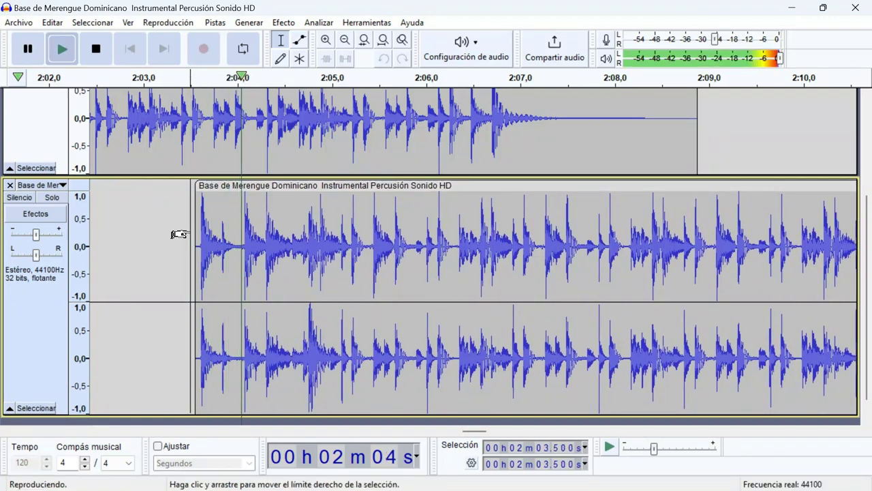
key(space)
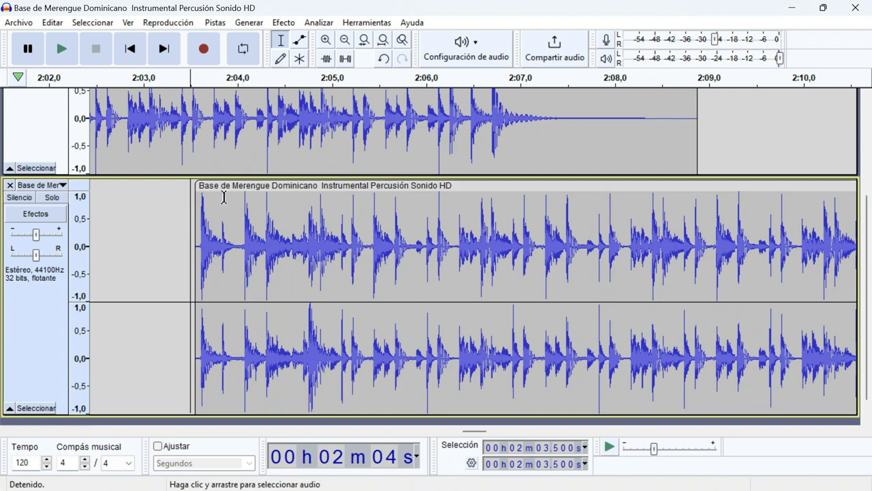
Move the second track's clip later to start at about 2 min 3.7 s and play the transition briefly from 2 min 3.5 s.
drag(225, 185, 239, 185)
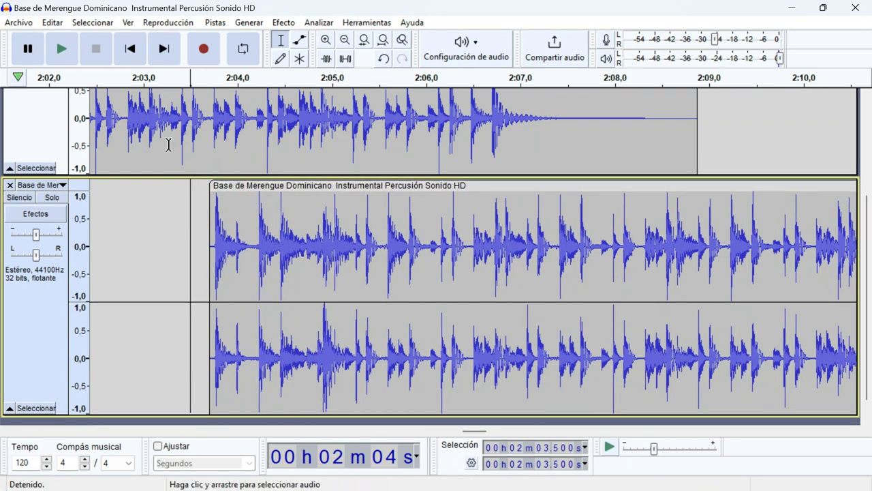
key(space)
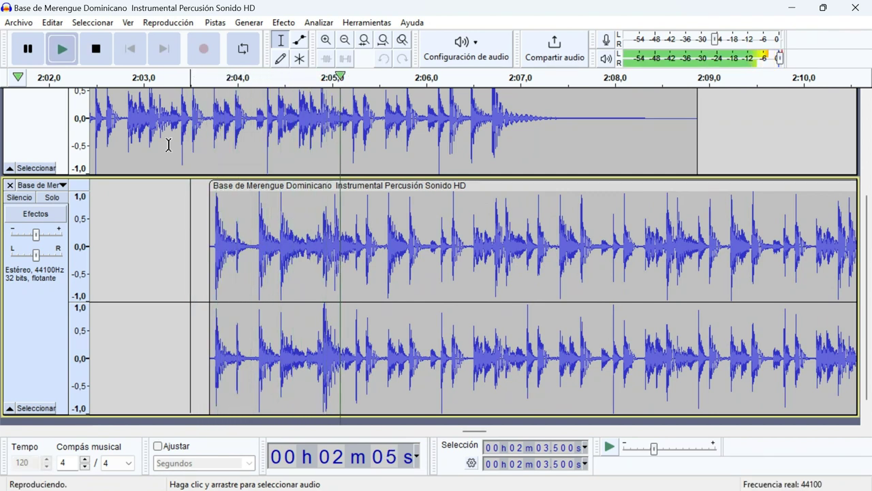
key(space)
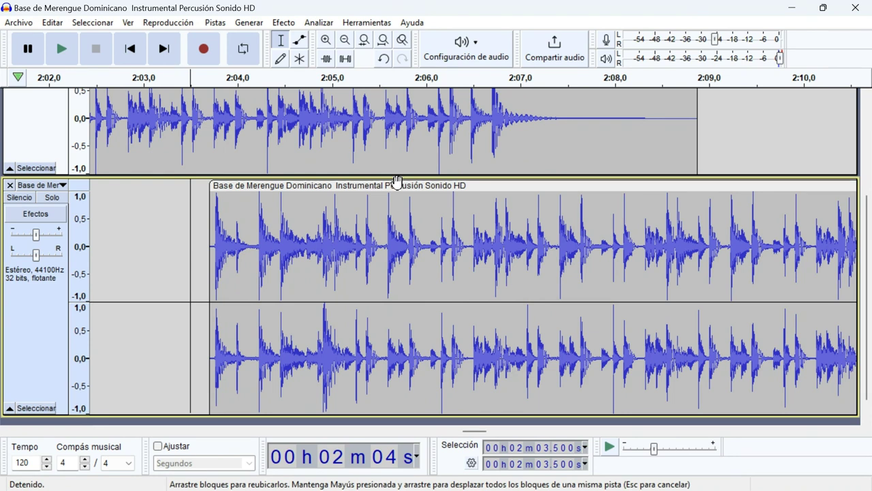
Nudge the second track's clip slightly earlier, to about 2 min 3.66 s, and play the transition from 2 min 3.5 s.
drag(396, 184, 393, 182)
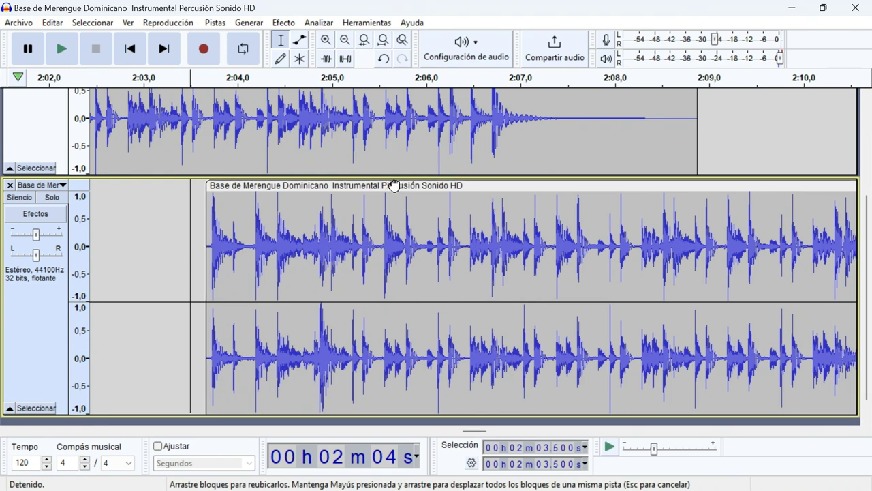
key(space)
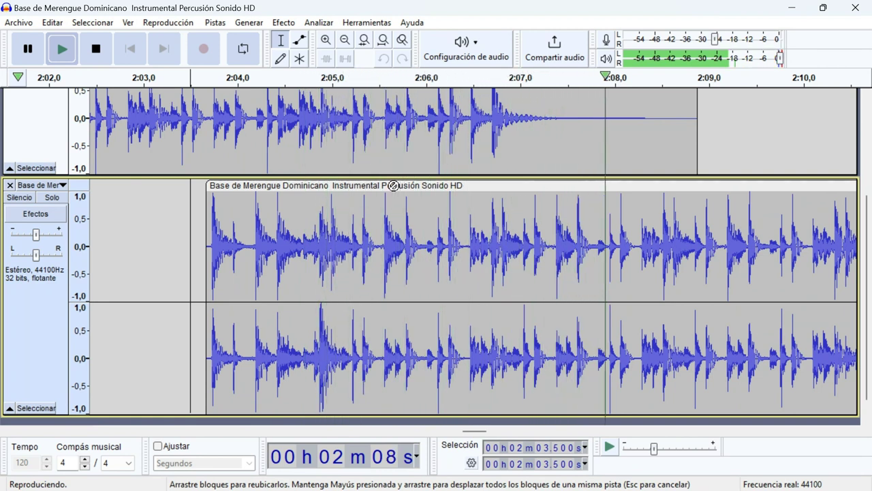
key(space)
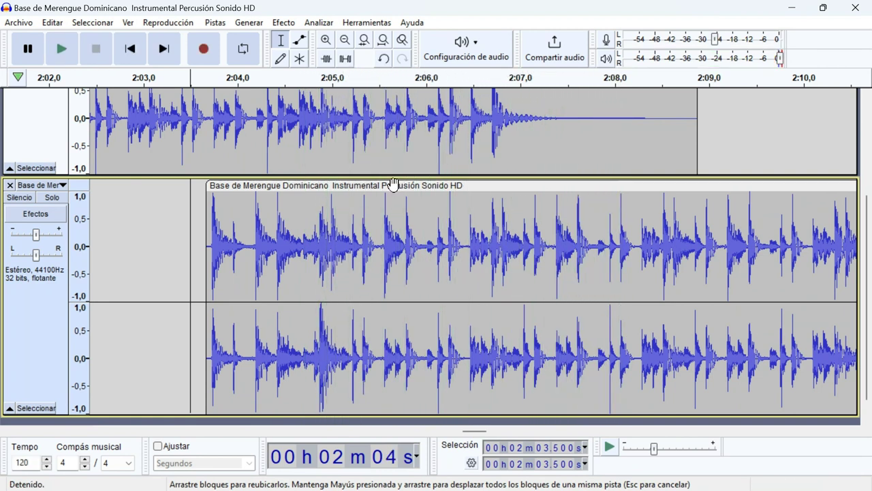
click(300, 124)
scroll(324, 130, up, 3)
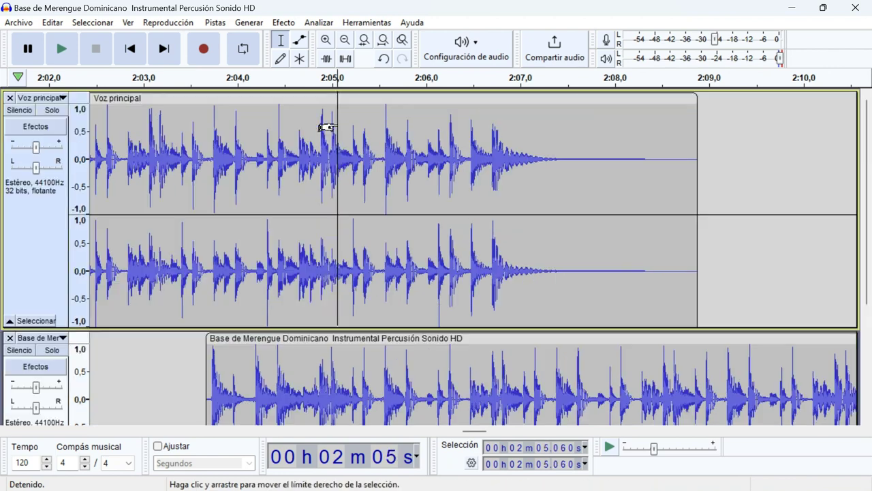
scroll(287, 376, down, 3)
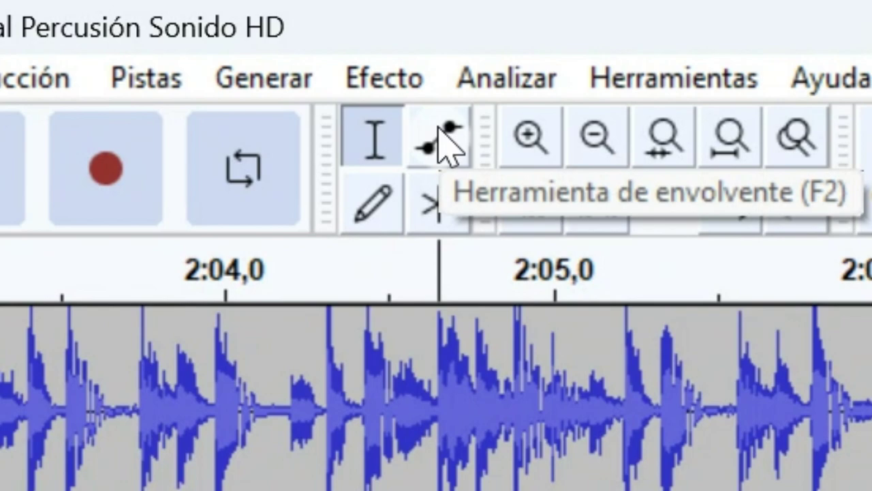
Shape a fade-in on the second track's clip with the Envelope tool, from about 0.35 at its start to full level at about 2 min 7.4 s.
click(446, 143)
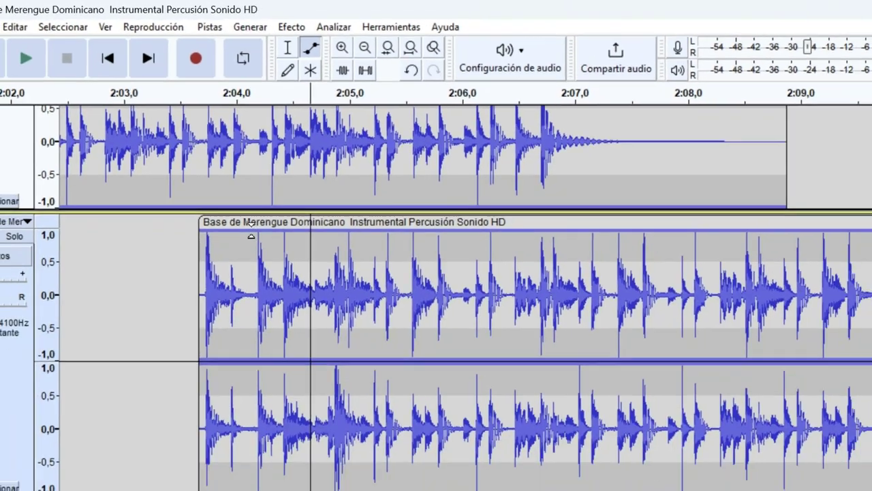
drag(251, 235, 202, 261)
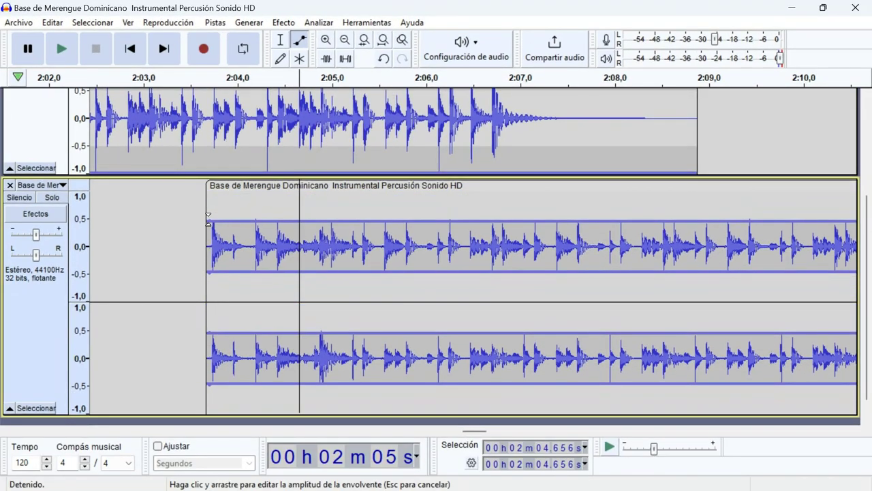
drag(208, 220, 207, 226)
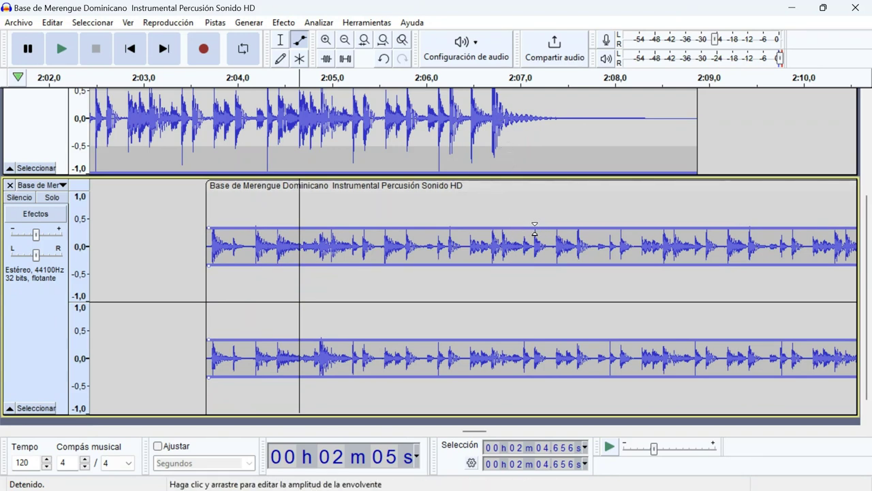
drag(535, 228, 556, 186)
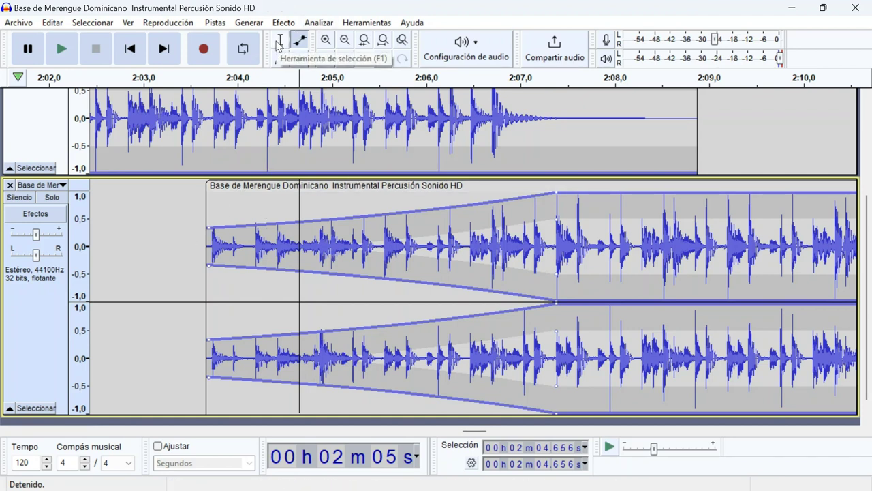
Return to the Selection tool and play the faded-in transition from about 2 min 3.2 s, stopping after about 2 min 9 s.
click(279, 42)
click(195, 260)
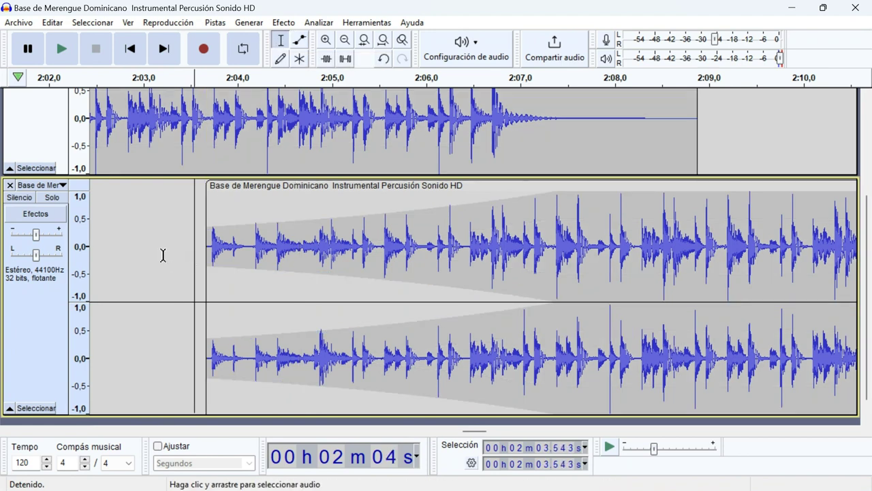
click(163, 256)
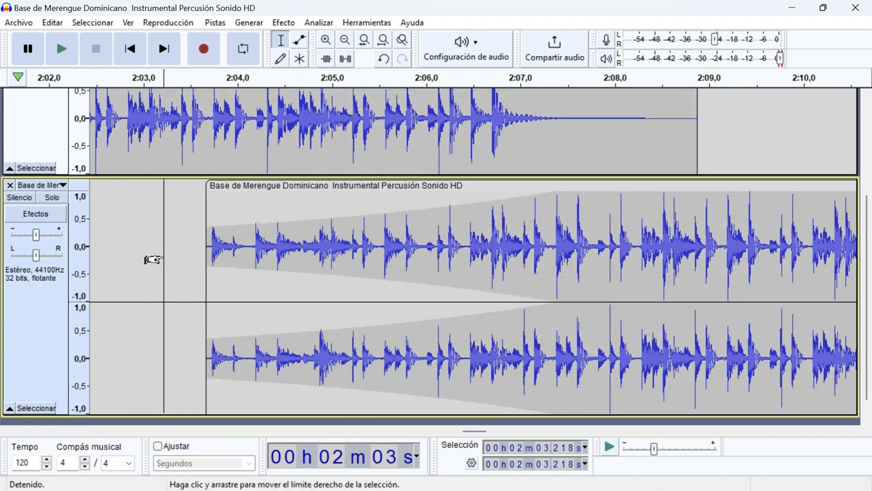
key(space)
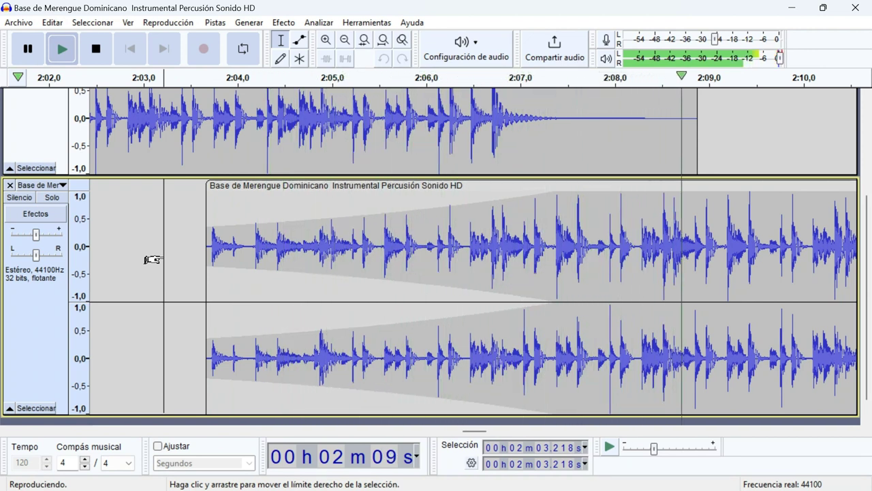
click(97, 51)
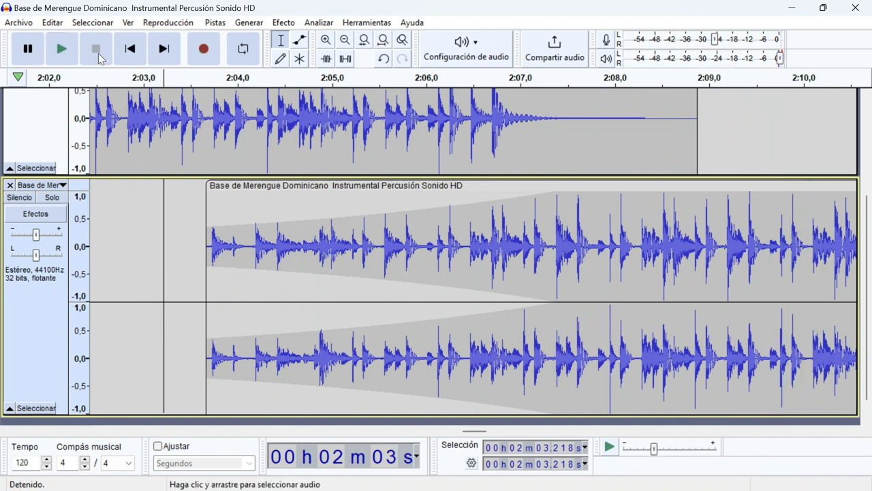